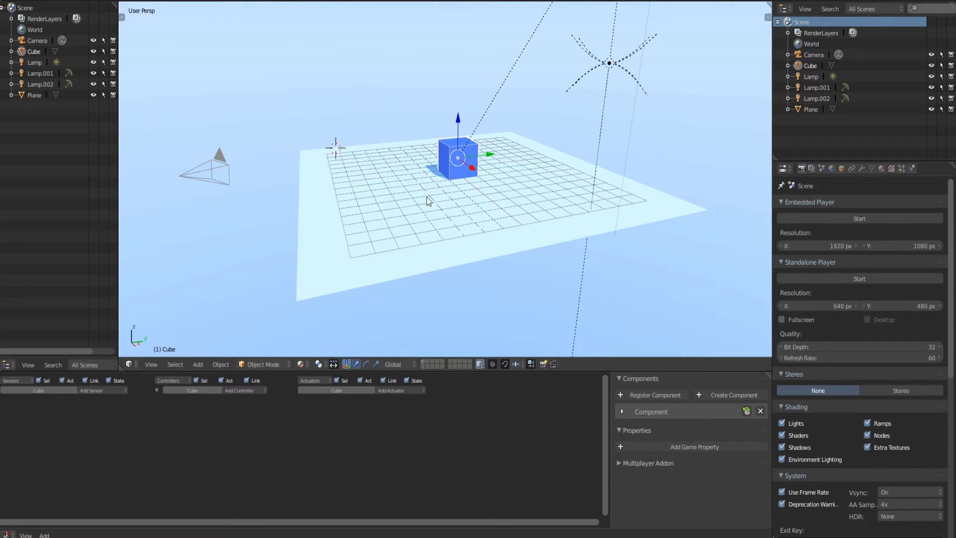
Look over User Preferences, then enlarge the logic editor and expand the Multiplayer Addon Network settings
{"action": "middle_click_drag", "start_coordinate": [426, 197], "coordinate": [512, 185]}
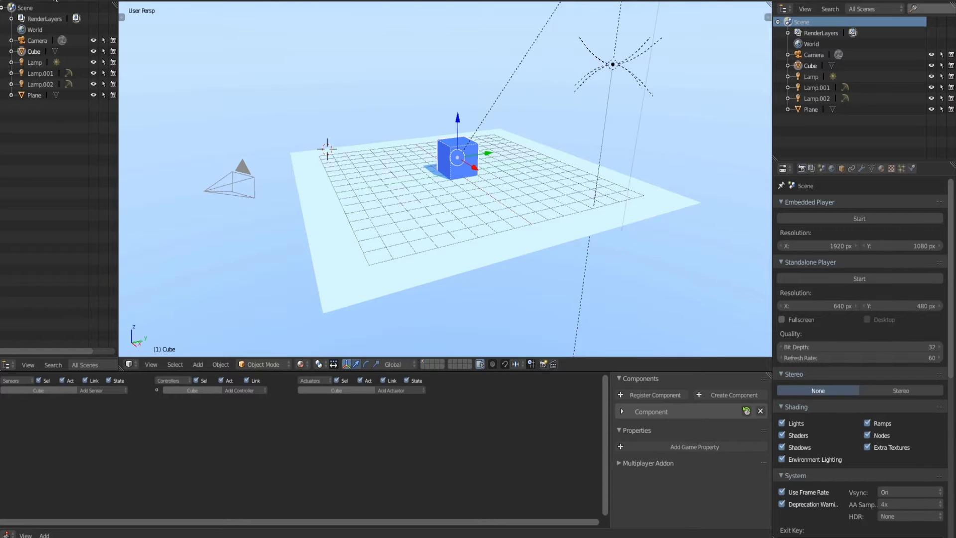
{"action": "left_click", "coordinate": [56, 1]}
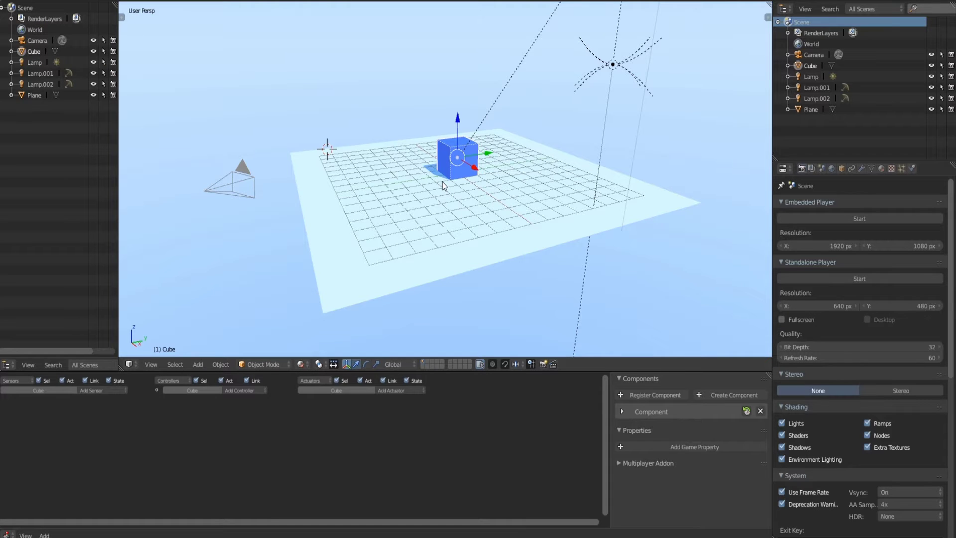
{"action": "left_click", "coordinate": [50, 2]}
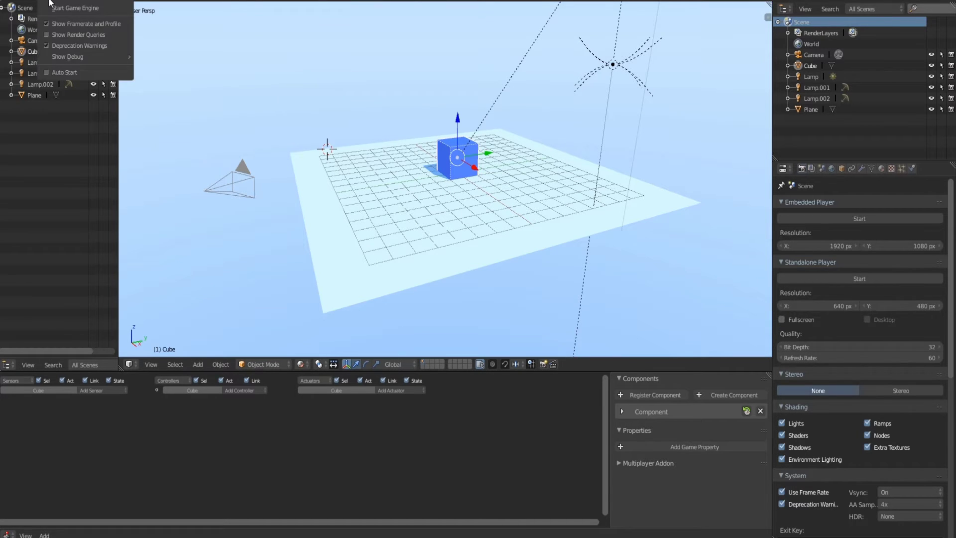
{"action": "mouse_move", "coordinate": [28, 2]}
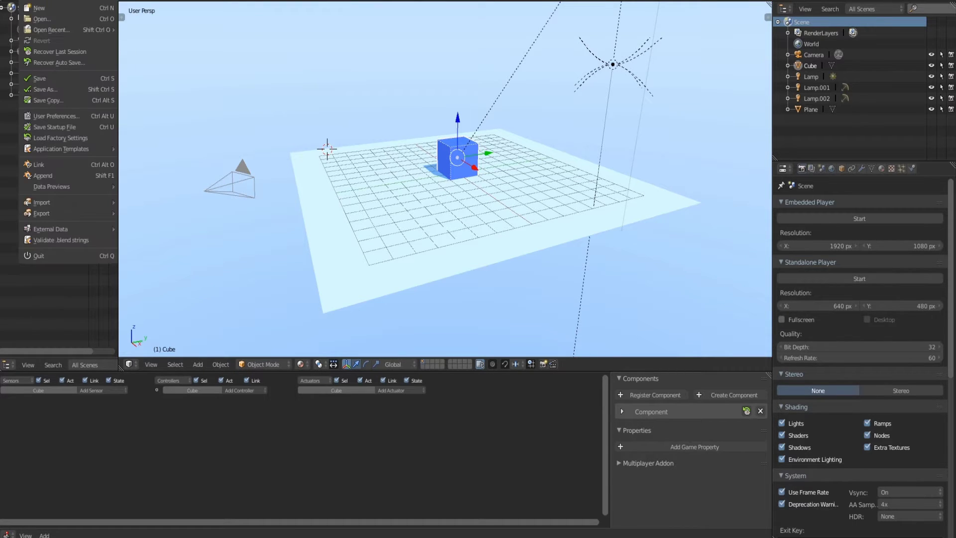
{"action": "left_click", "coordinate": [65, 115]}
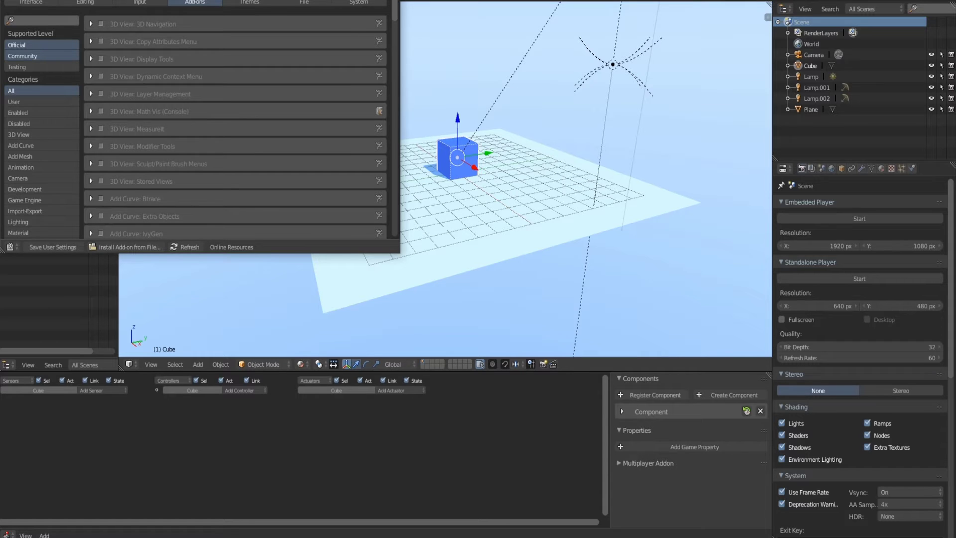
{"action": "key", "text": "alt+F4"}
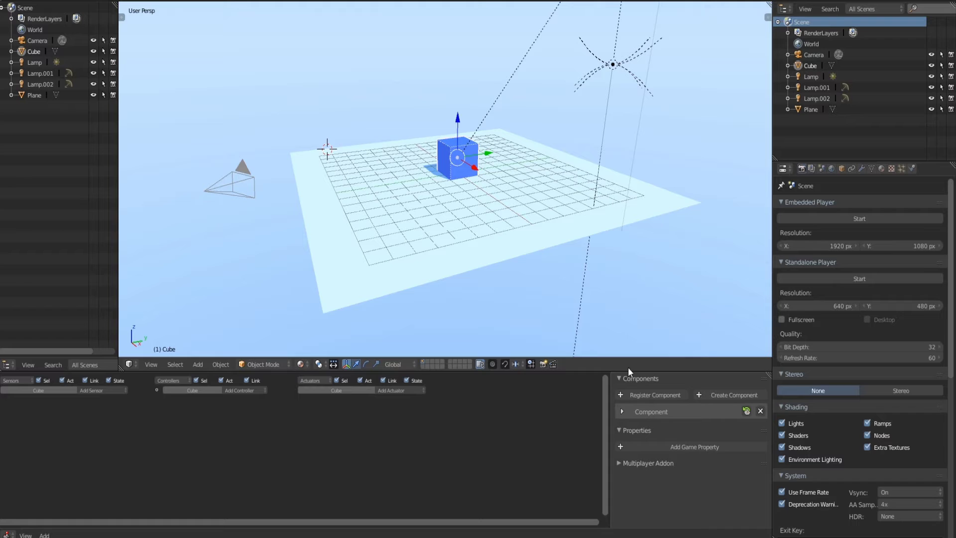
{"action": "left_click_drag", "start_coordinate": [623, 371], "coordinate": [647, 265]}
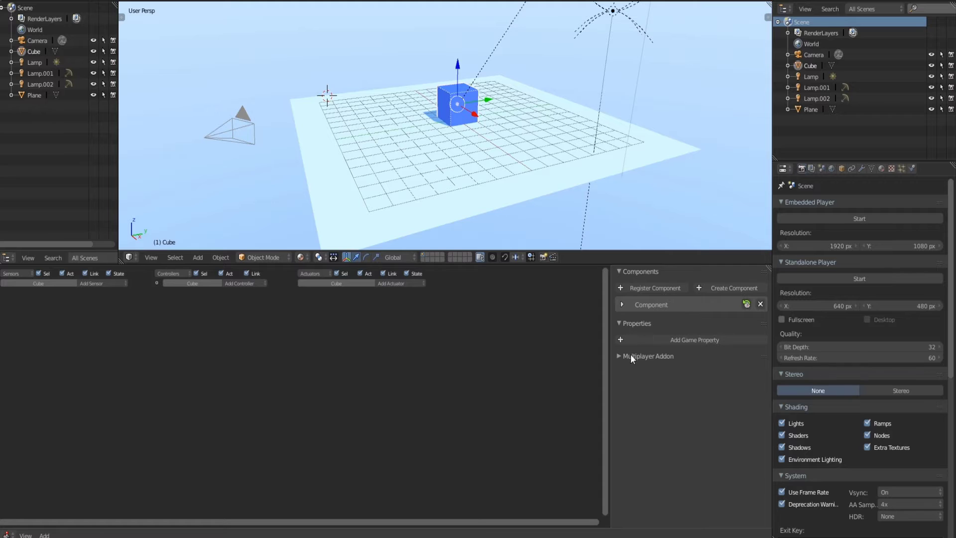
{"action": "left_click", "coordinate": [618, 356]}
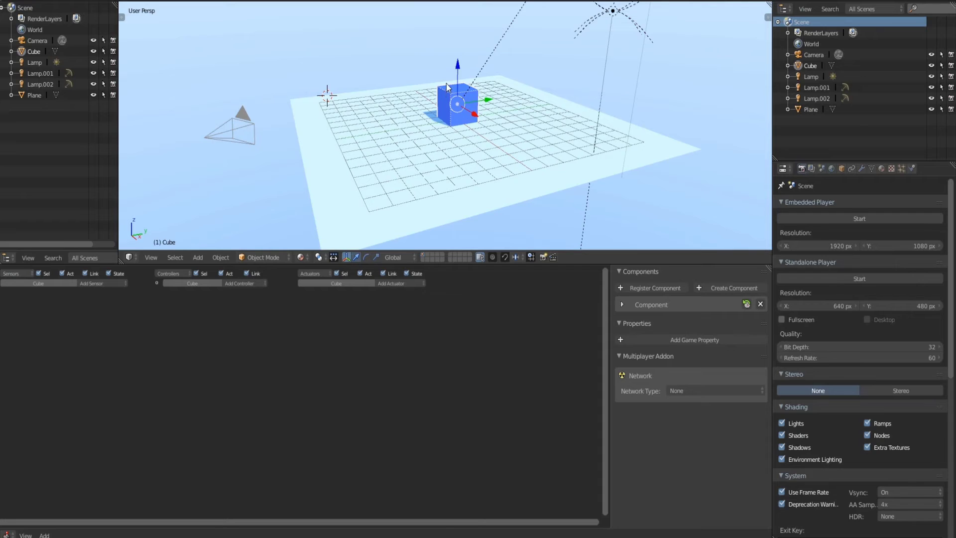
Add a Plain Axes Empty to the scene
{"action": "middle_click_drag", "start_coordinate": [578, 151], "coordinate": [597, 145]}
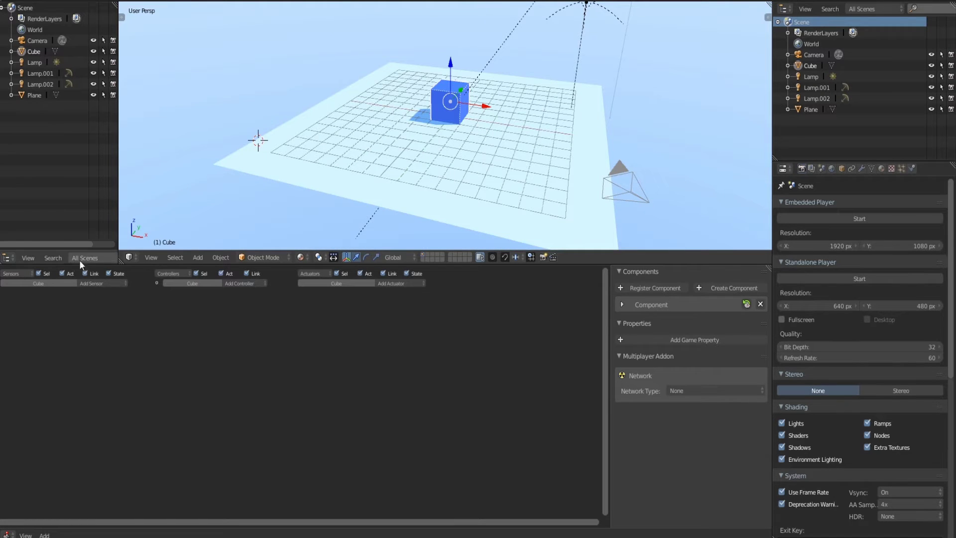
{"action": "left_click", "coordinate": [198, 257]}
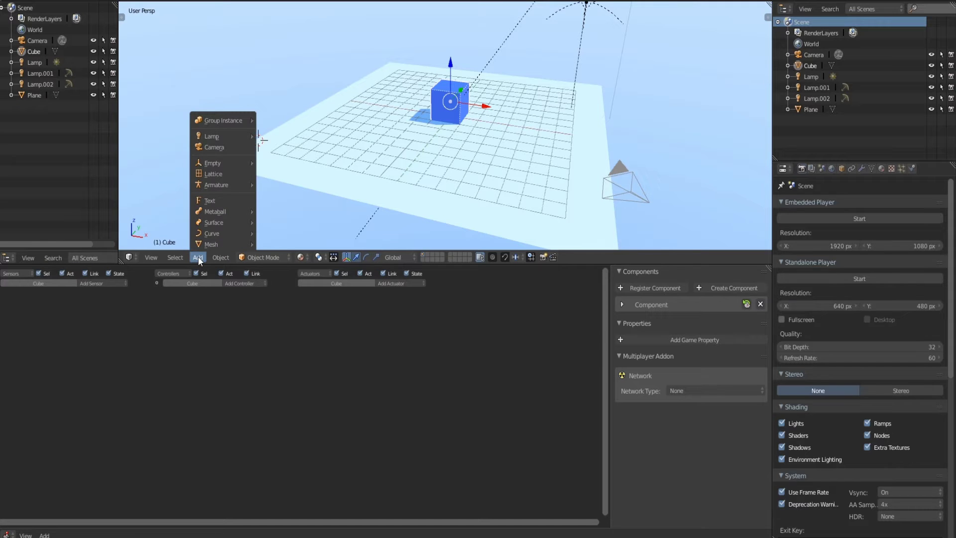
{"action": "mouse_move", "coordinate": [222, 162]}
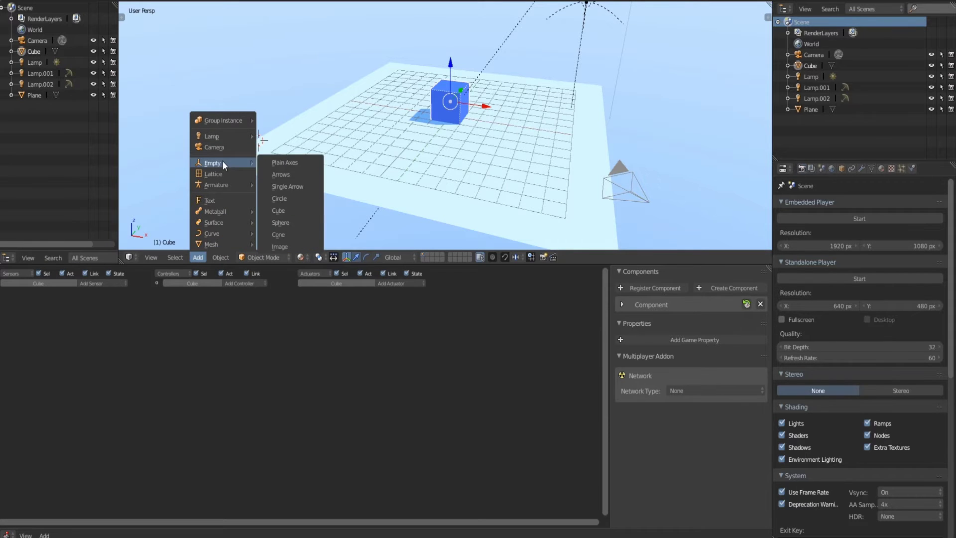
{"action": "left_click", "coordinate": [312, 165]}
{"action": "middle_click_drag", "start_coordinate": [318, 169], "coordinate": [432, 65]}
Move the Empty along the X axis so it sits above the blue cube
{"action": "key", "text": "g"}
{"action": "left_click", "coordinate": [587, 56]}
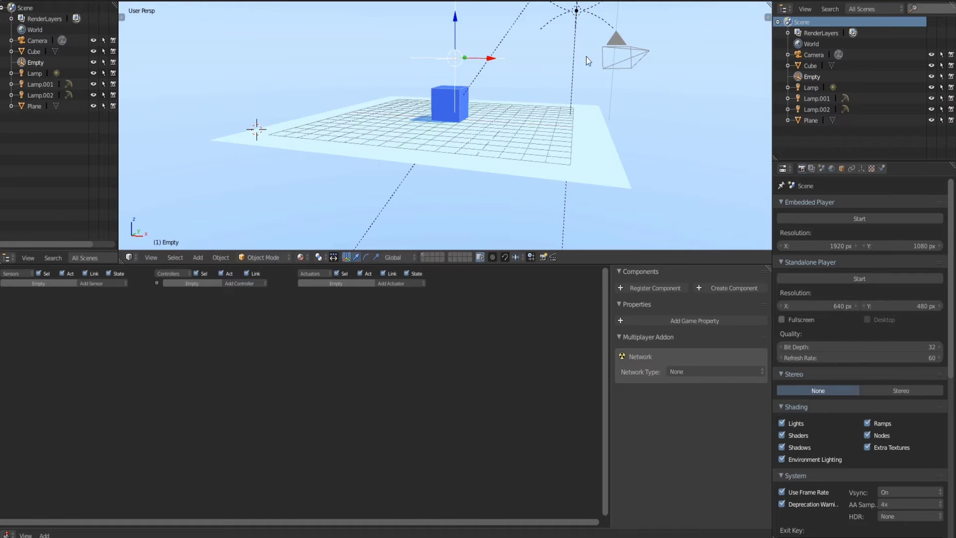
{"action": "middle_click_drag", "start_coordinate": [586, 56], "coordinate": [561, 96]}
{"action": "key", "text": "g"}
{"action": "key", "text": "x"}
{"action": "left_click", "coordinate": [522, 90]}
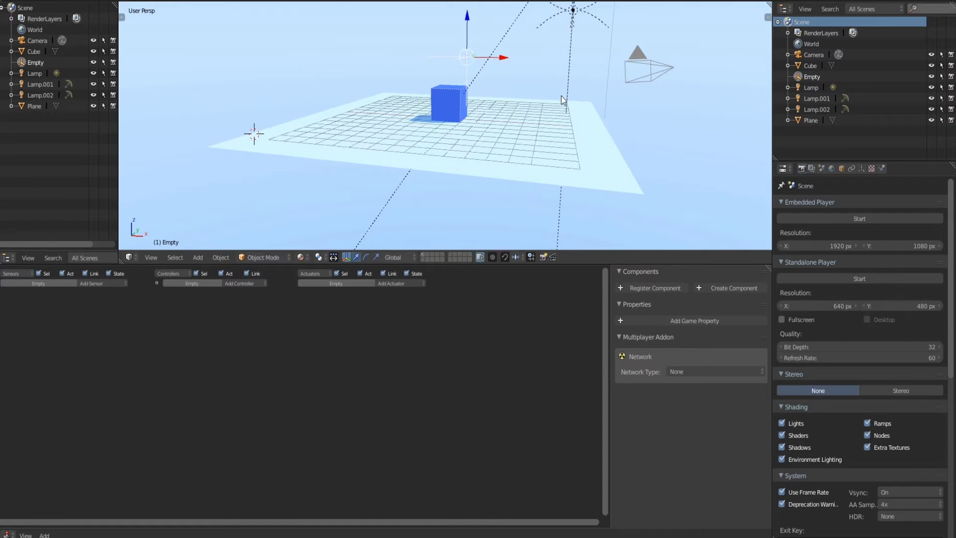
{"action": "key", "text": "g"}
{"action": "key", "text": "x"}
{"action": "left_click", "coordinate": [546, 94]}
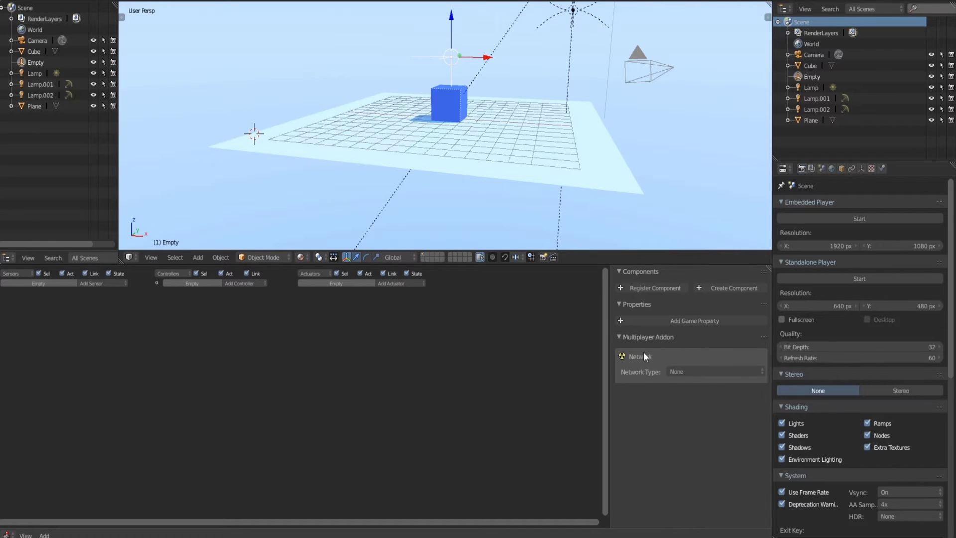
Set the Empty's Network Type to Client with IP localhost and port 8303
{"action": "left_click", "coordinate": [680, 373]}
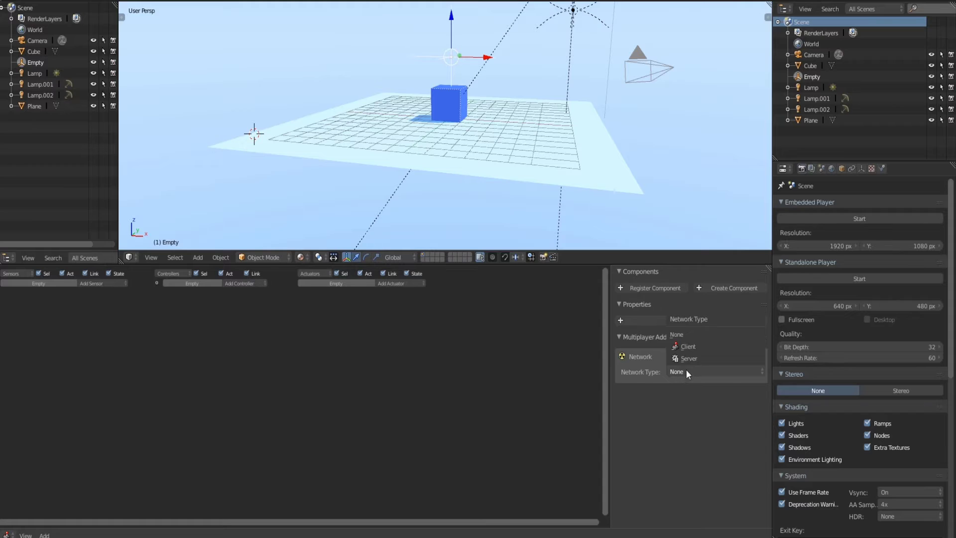
{"action": "left_click", "coordinate": [700, 345]}
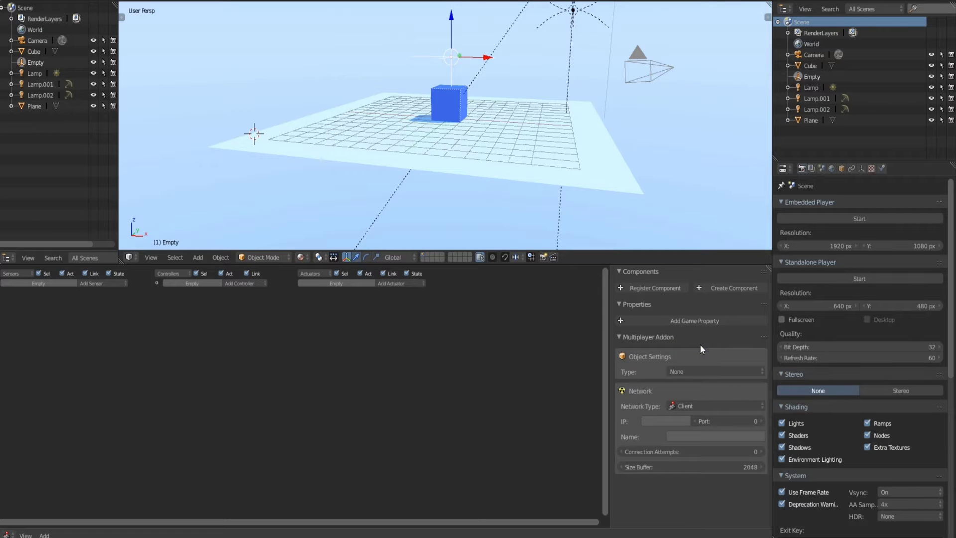
{"action": "left_click", "coordinate": [653, 421]}
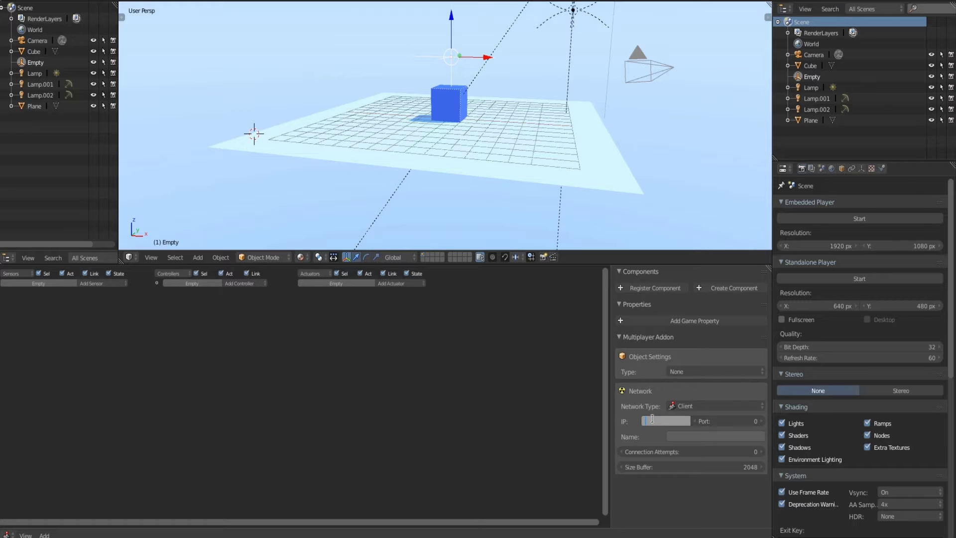
{"action": "type", "text": "localhost"}
{"action": "key", "text": "Return"}
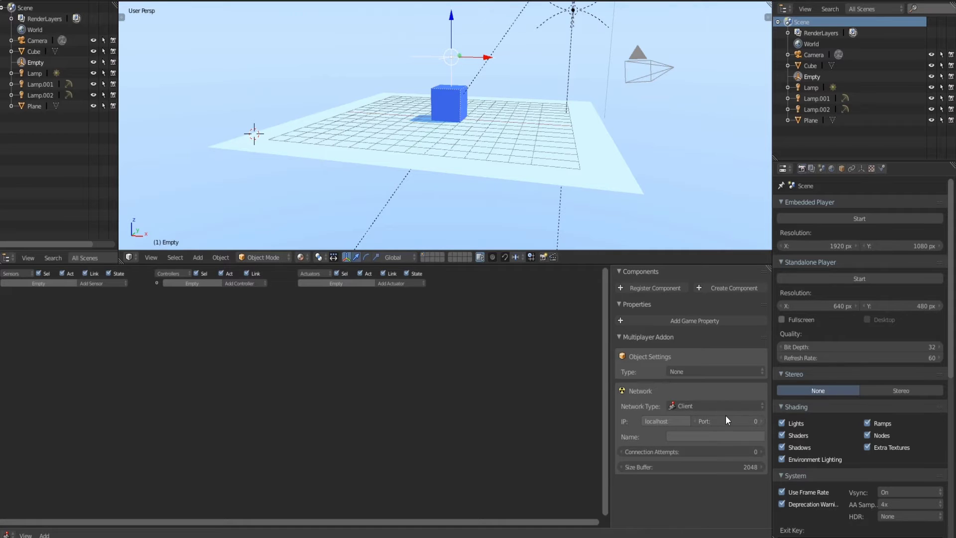
{"action": "left_click", "coordinate": [710, 421]}
{"action": "type", "text": "6303"}
{"action": "key", "text": "Return"}
Add an Always sensor and a Python controller to the Empty, with the controller in Module mode
{"action": "scroll", "coordinate": [279, 324], "scroll_direction": "up", "scroll_amount": 1}
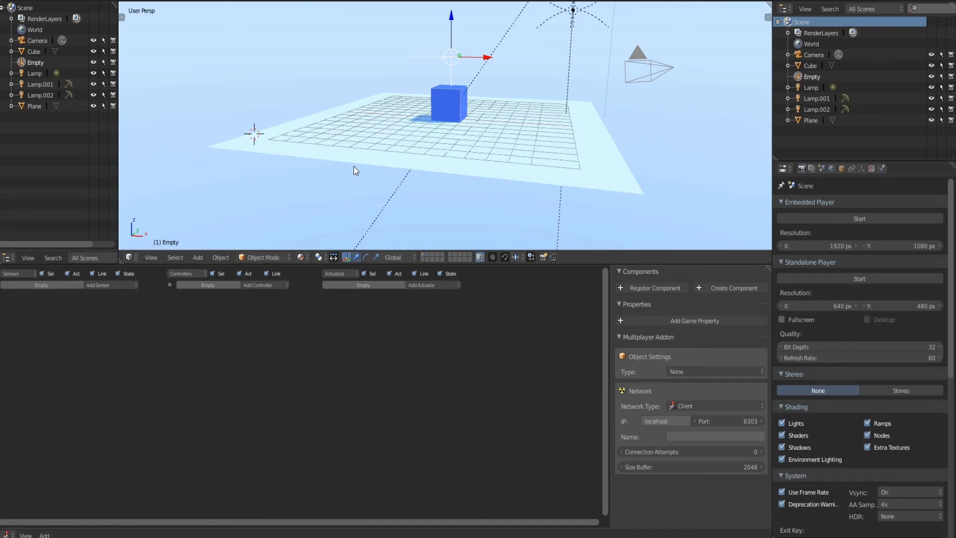
{"action": "left_click", "coordinate": [113, 285]}
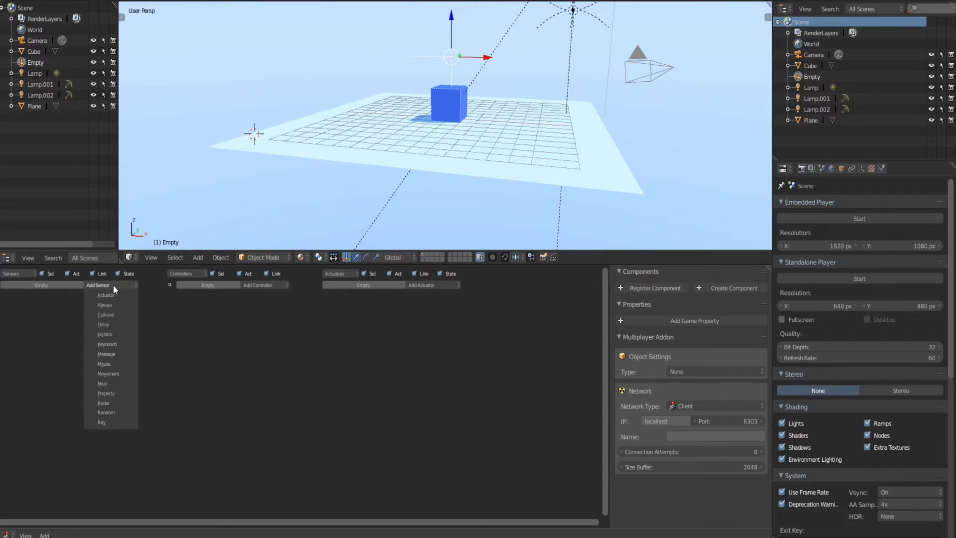
{"action": "left_click", "coordinate": [120, 305]}
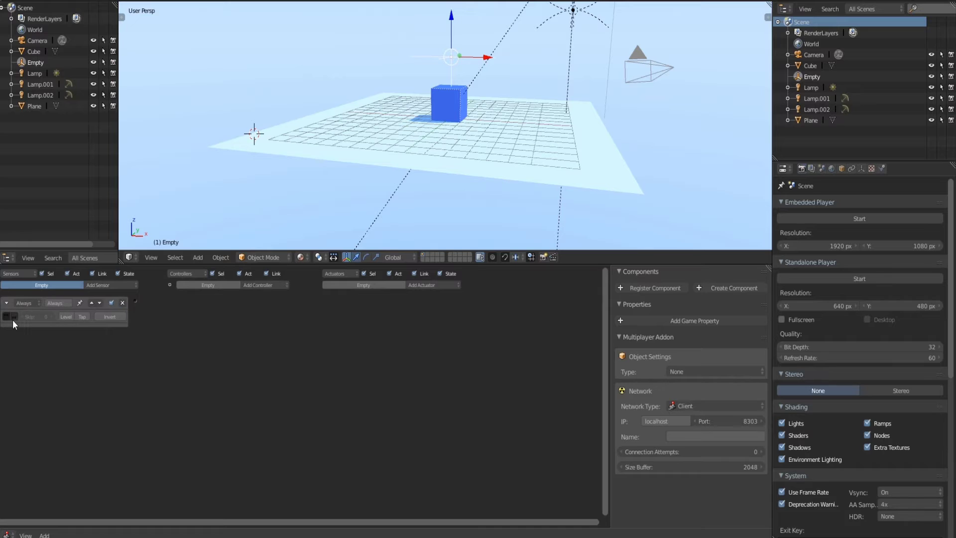
{"action": "left_click", "coordinate": [260, 290]}
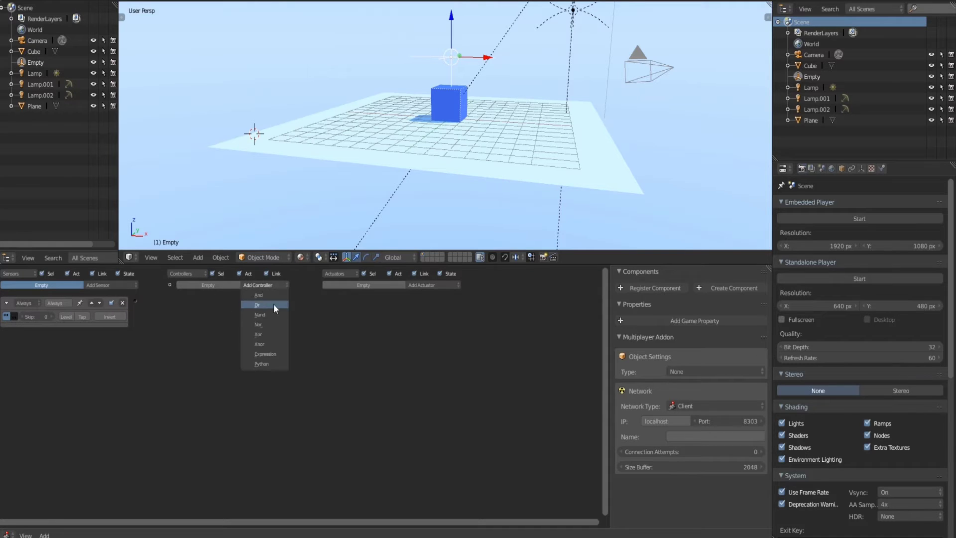
{"action": "left_click", "coordinate": [264, 360]}
{"action": "left_click", "coordinate": [201, 315]}
{"action": "left_click", "coordinate": [208, 295]}
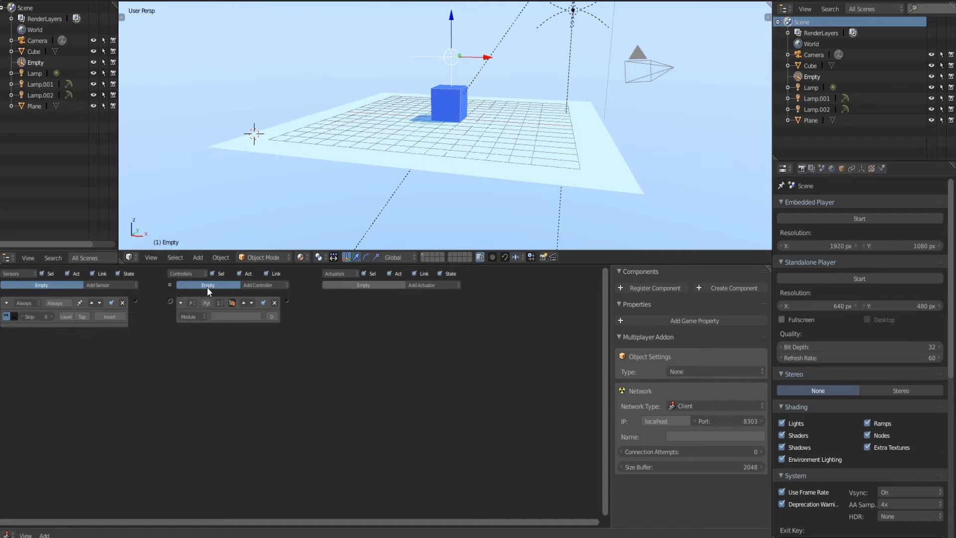
Switch an area to the Text Editor and browse server.py, leaving client.py displayed
{"action": "key", "text": "shift+F11"}
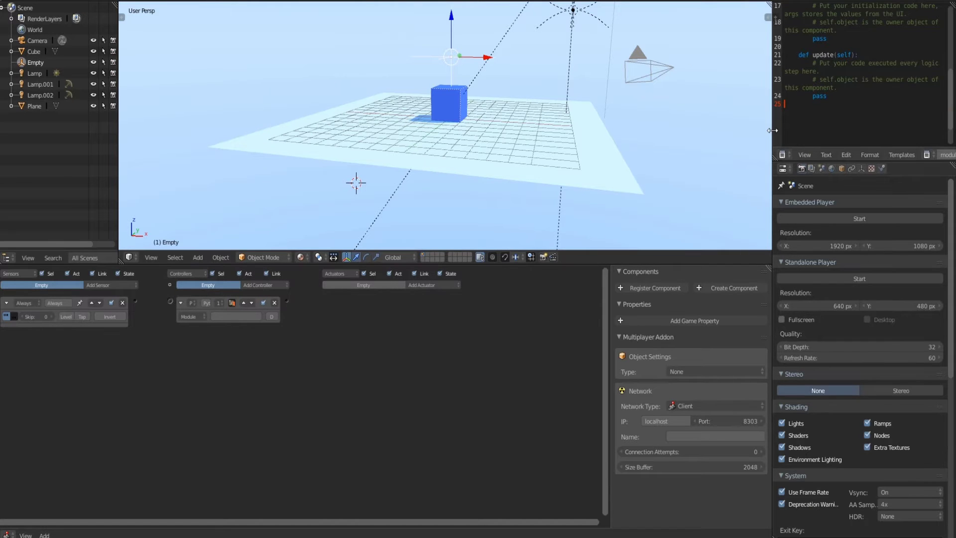
{"action": "left_click_drag", "start_coordinate": [772, 130], "coordinate": [654, 131]}
{"action": "left_click", "coordinate": [809, 155]}
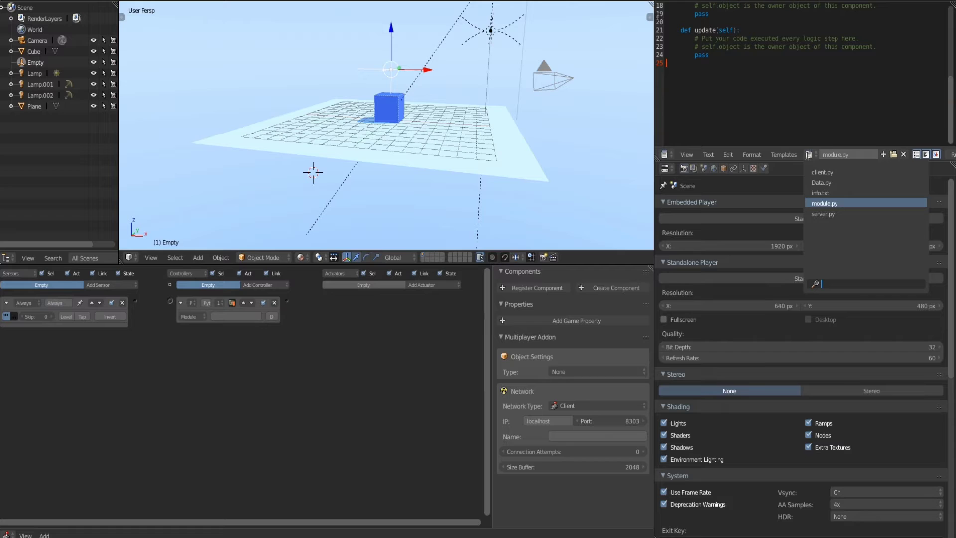
{"action": "left_click", "coordinate": [834, 169]}
{"action": "left_click", "coordinate": [814, 153]}
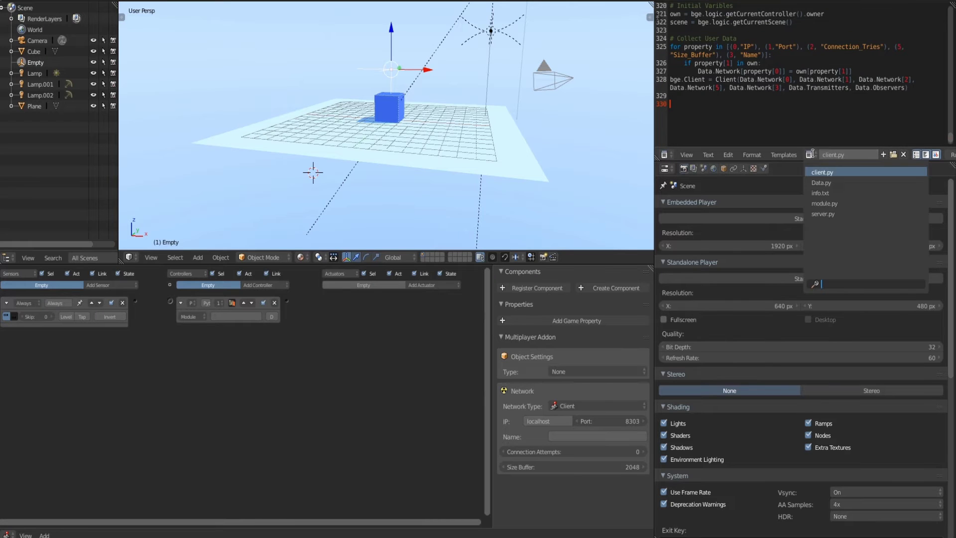
{"action": "left_click", "coordinate": [844, 210]}
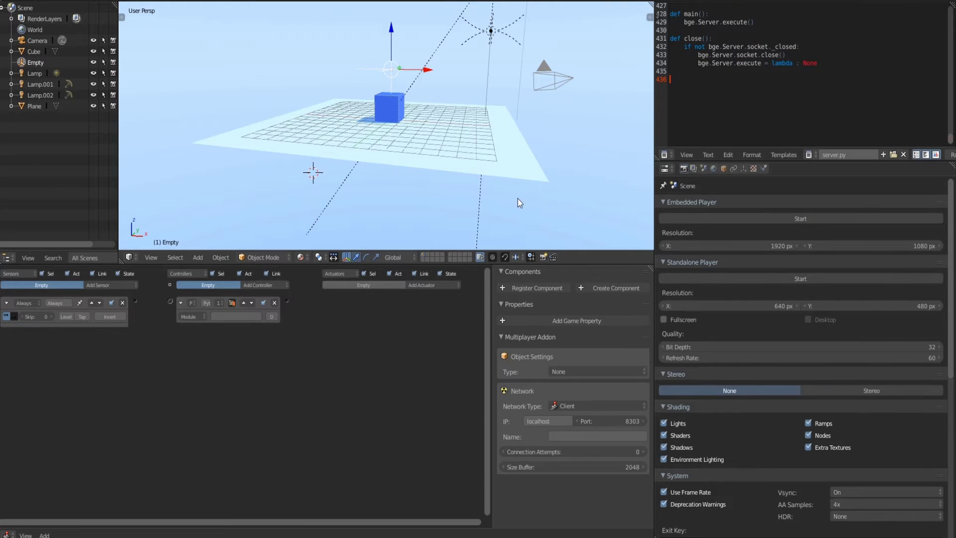
{"action": "left_click", "coordinate": [811, 153]}
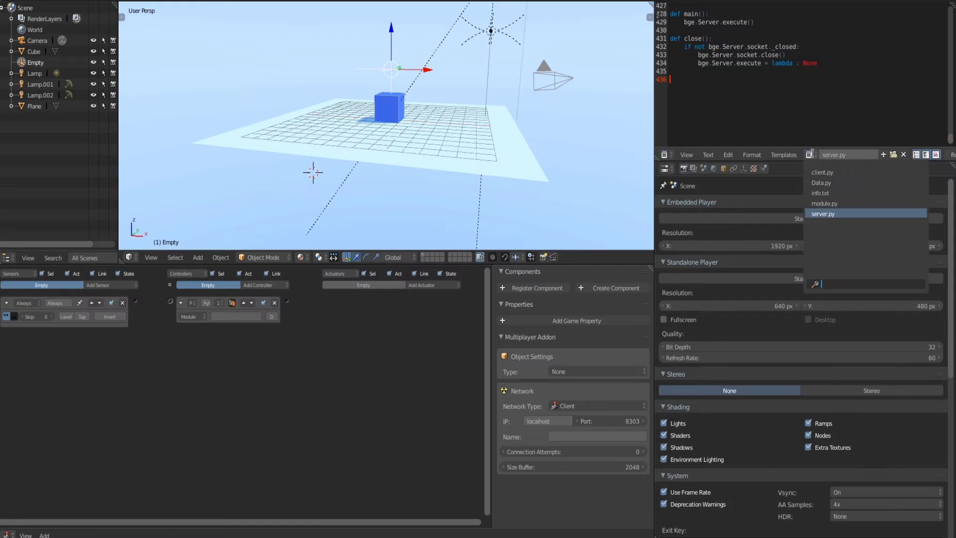
{"action": "left_click", "coordinate": [837, 170]}
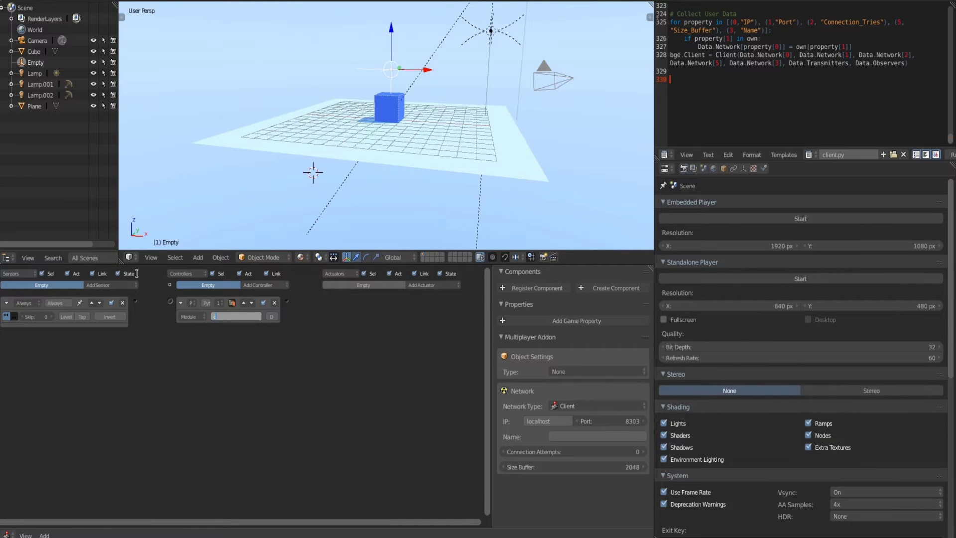
Set the Python controller's module to client.main and wire the Always sensor to it
{"action": "type", "text": "ent.main"}
{"action": "key", "text": "Return"}
{"action": "scroll", "coordinate": [208, 402], "scroll_direction": "up", "scroll_amount": 2}
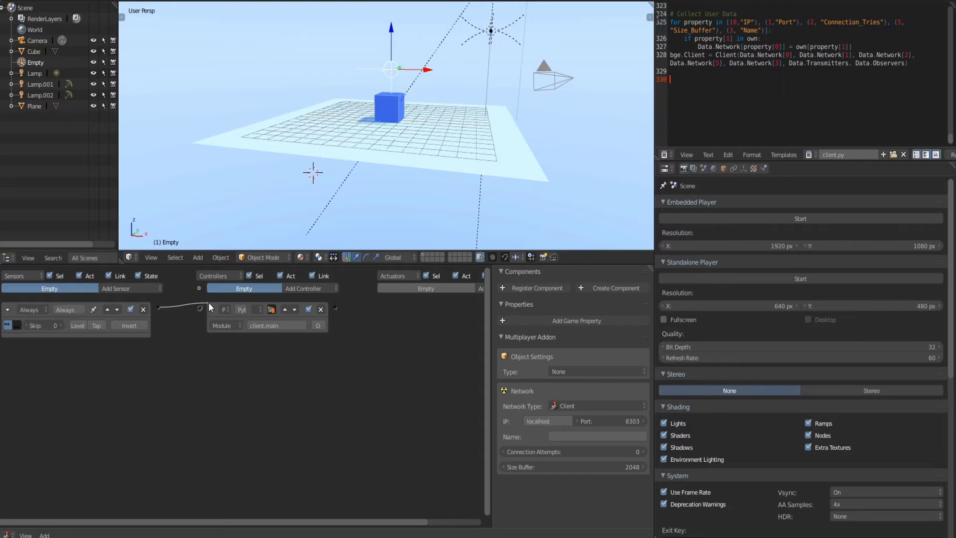
{"action": "left_click_drag", "start_coordinate": [201, 307], "coordinate": [201, 307]}
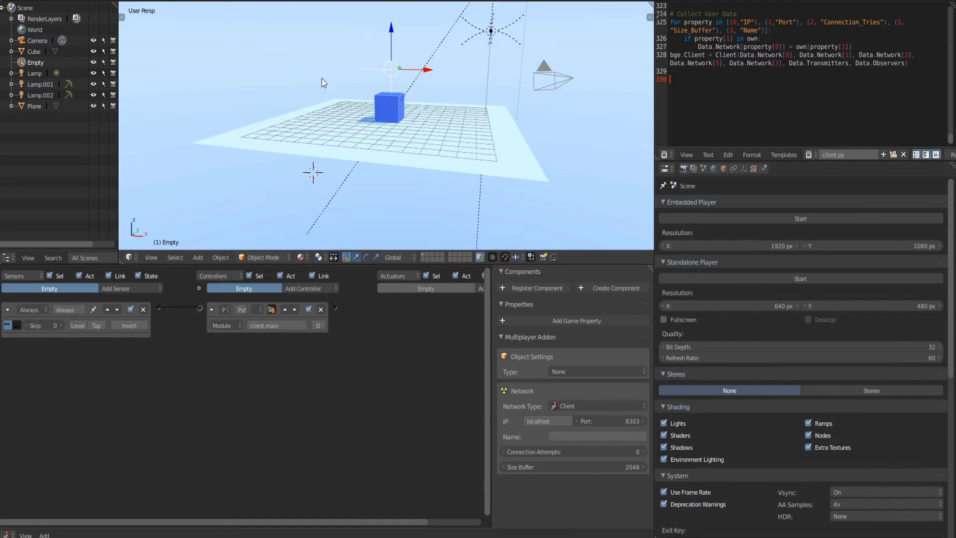
{"action": "middle_click_drag", "start_coordinate": [404, 143], "coordinate": [374, 116]}
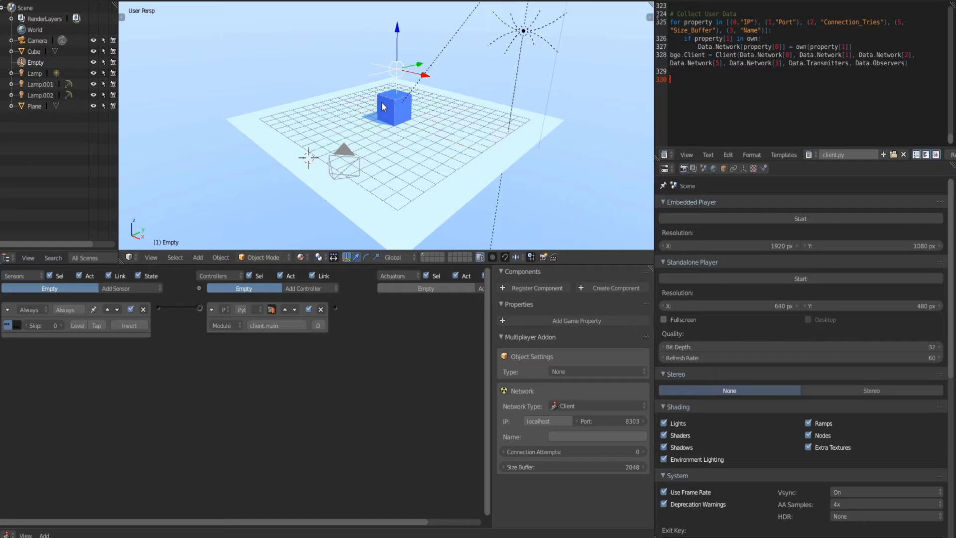
Select the Cube and give it a Keyboard sensor for W plus an And controller
{"action": "right_click", "coordinate": [383, 106]}
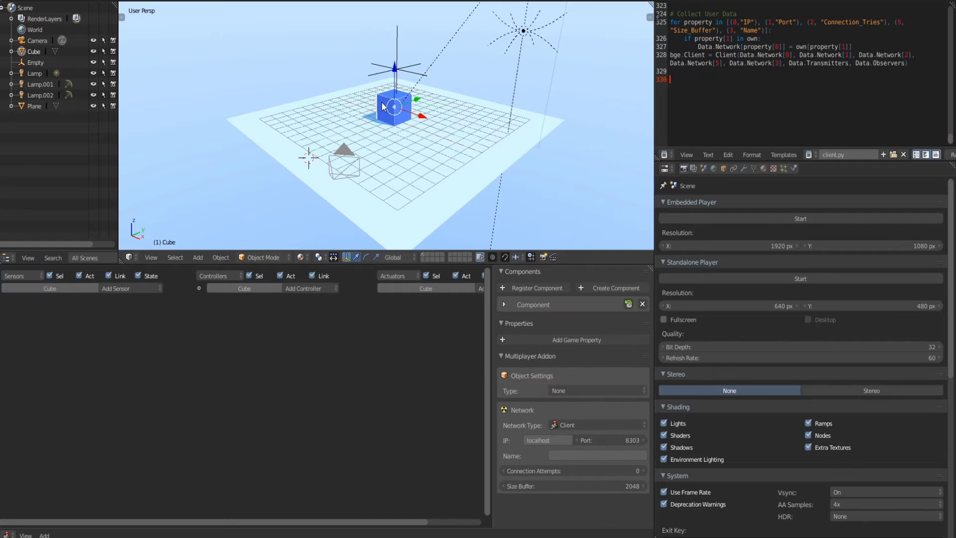
{"action": "left_click", "coordinate": [111, 289]}
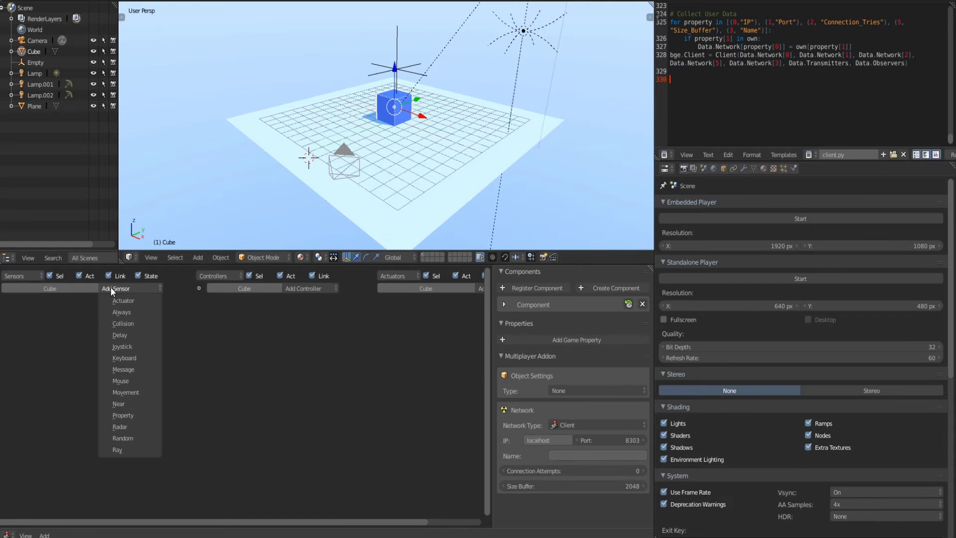
{"action": "left_click", "coordinate": [138, 357]}
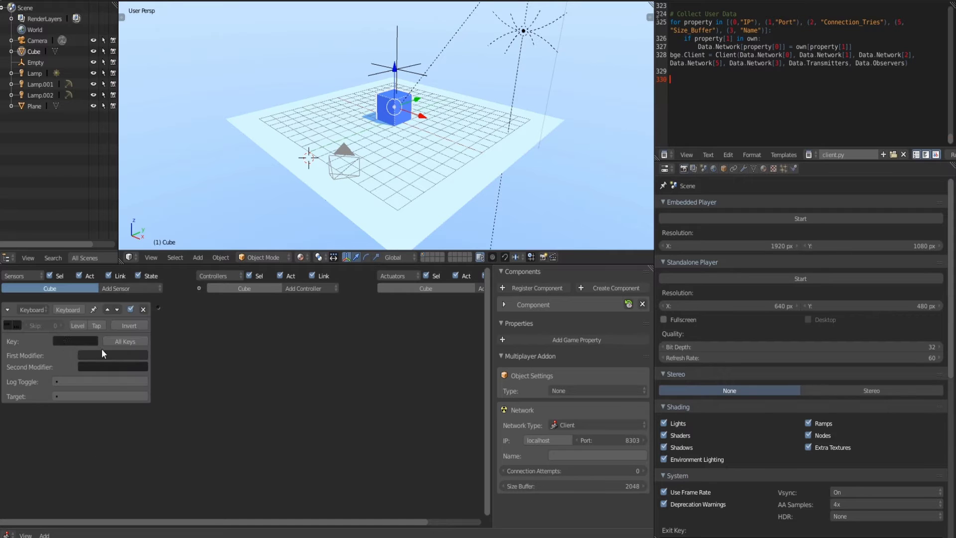
{"action": "left_click", "coordinate": [64, 339]}
{"action": "key", "text": "w"}
{"action": "left_click", "coordinate": [308, 289]}
{"action": "left_click", "coordinate": [308, 300]}
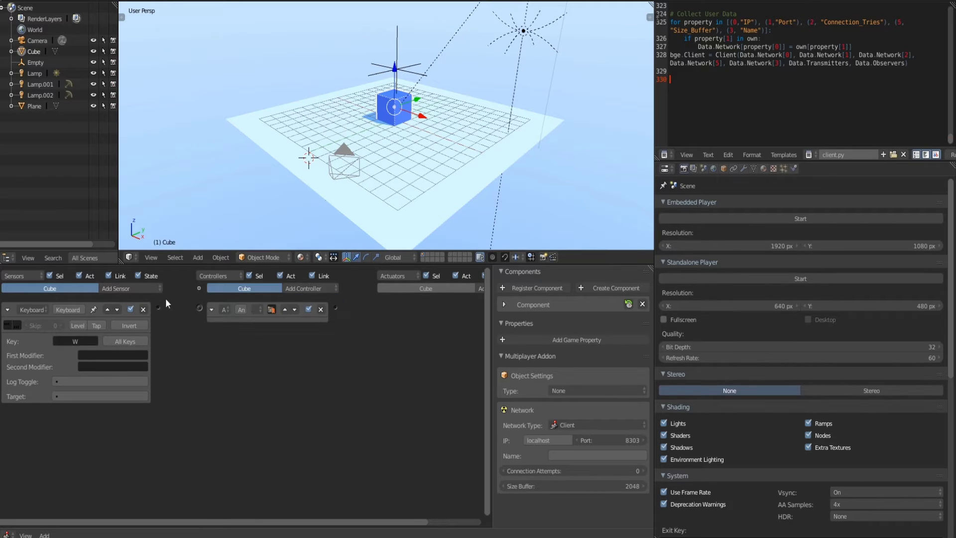
Add a Motion actuator with Local orientation moving 0.1 along X
{"action": "scroll", "coordinate": [213, 325], "scroll_direction": "right", "scroll_amount": 3, "text": "ctrl"}
{"action": "left_click", "coordinate": [433, 288]}
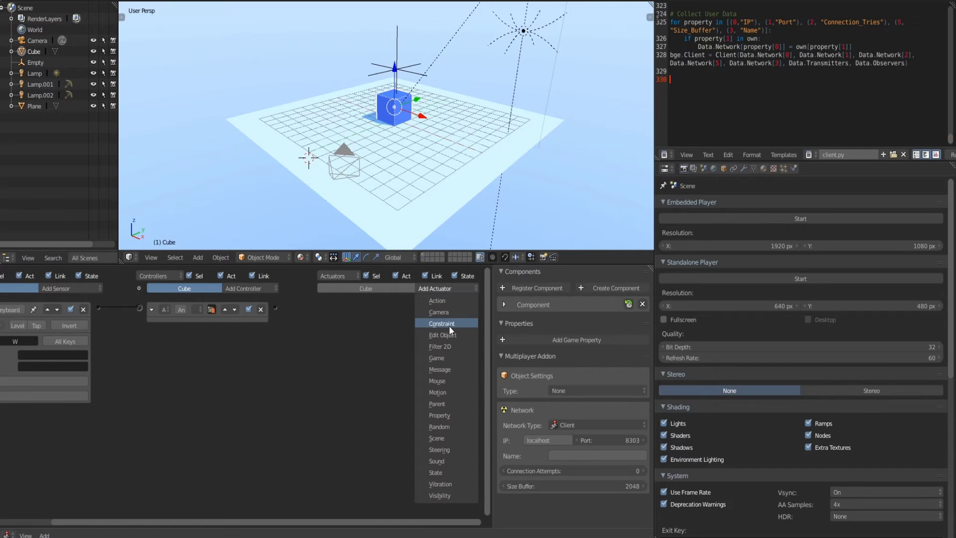
{"action": "left_click", "coordinate": [446, 391]}
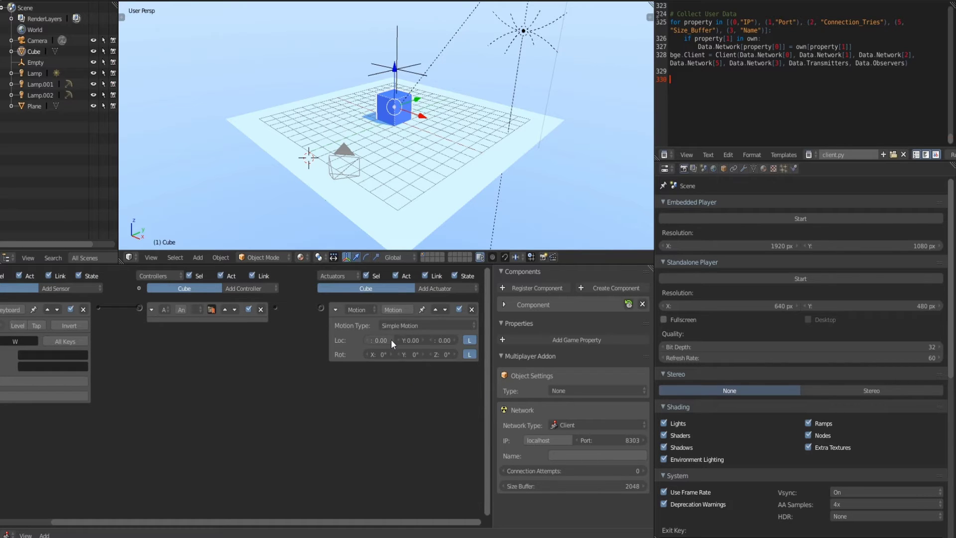
{"action": "left_click", "coordinate": [396, 257]}
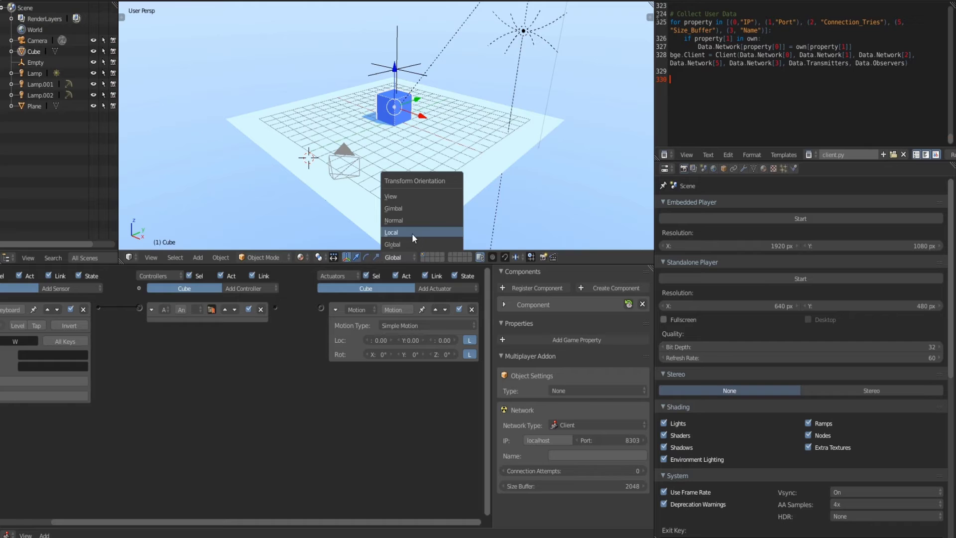
{"action": "left_click", "coordinate": [412, 232]}
{"action": "left_click", "coordinate": [373, 340]}
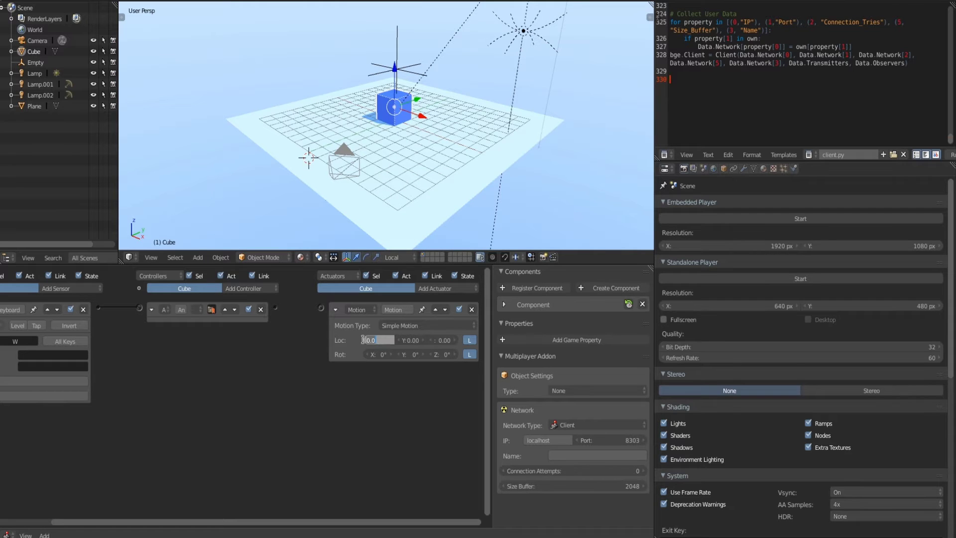
{"action": "type", "text": "0.1"}
{"action": "key", "text": "Return"}
Add a second Keyboard sensor for S linked to a second And controller
{"action": "scroll", "coordinate": [318, 309], "scroll_direction": "left", "scroll_amount": 3, "text": "ctrl"}
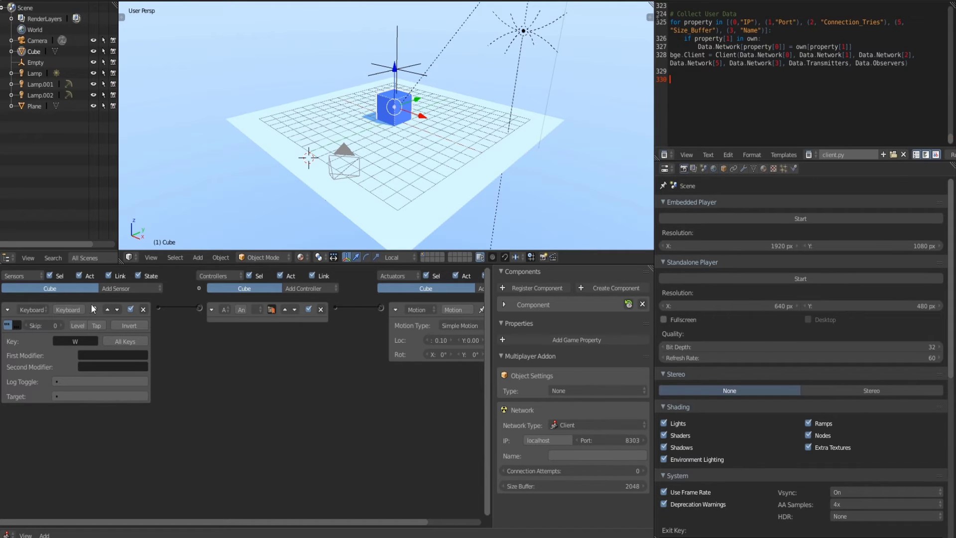
{"action": "left_click", "coordinate": [109, 290]}
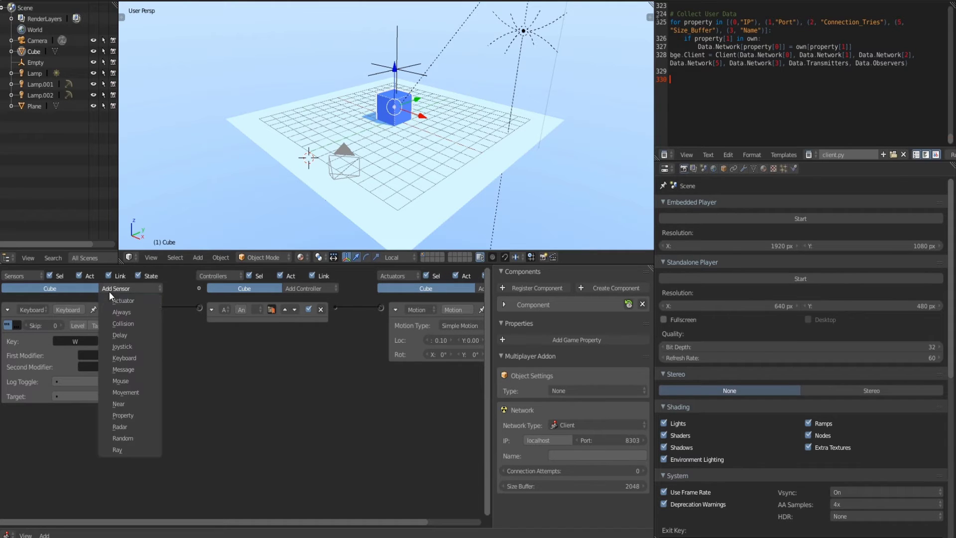
{"action": "left_click", "coordinate": [138, 360]}
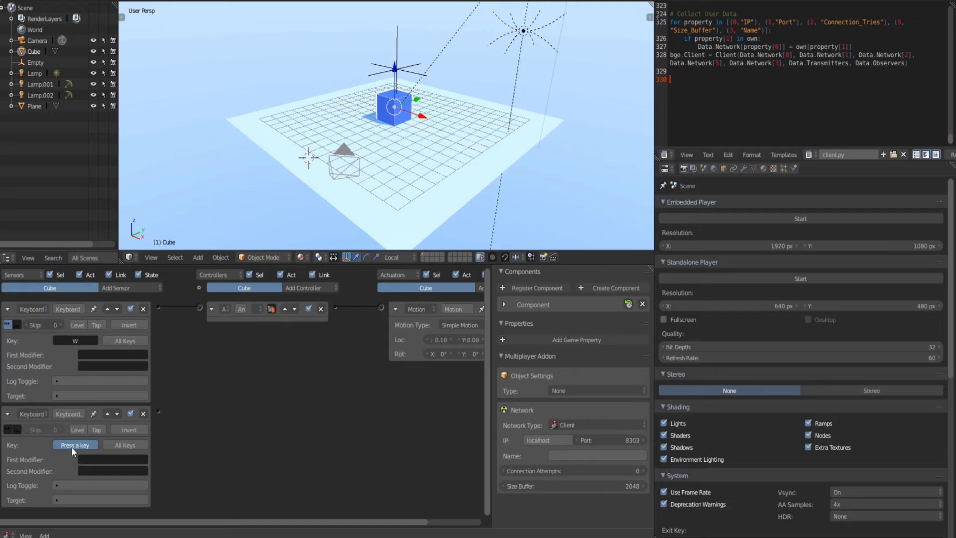
{"action": "left_click", "coordinate": [299, 288]}
{"action": "left_click", "coordinate": [304, 301]}
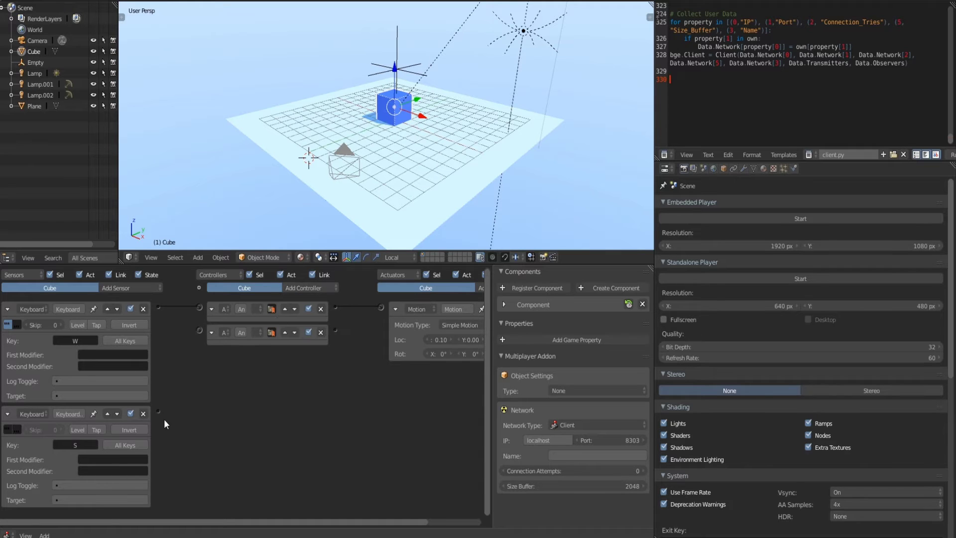
{"action": "left_click_drag", "start_coordinate": [171, 398], "coordinate": [200, 330]}
Link a second Motion actuator to that controller, moving -0.1 along X
{"action": "scroll", "coordinate": [157, 410], "scroll_direction": "right", "scroll_amount": 3, "text": "ctrl"}
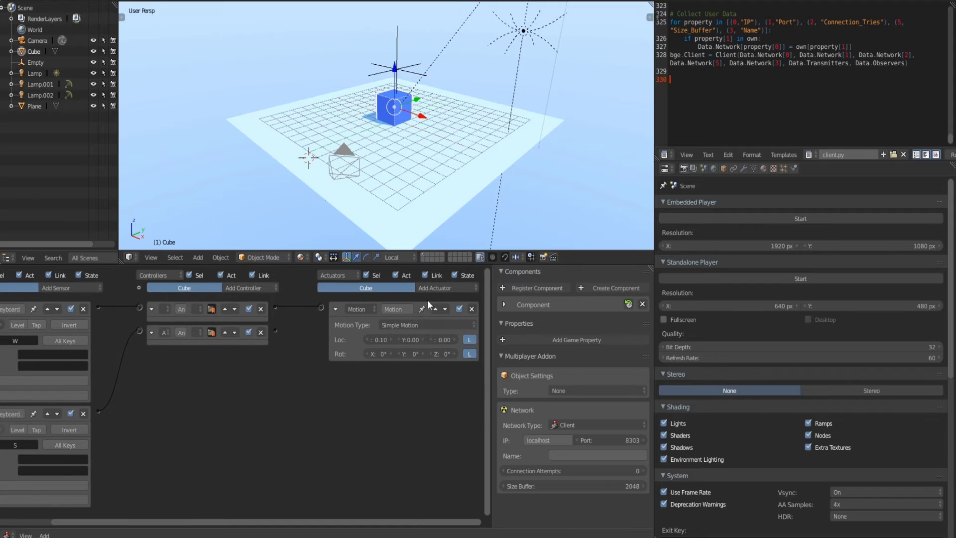
{"action": "left_click", "coordinate": [435, 288]}
{"action": "left_click", "coordinate": [450, 391]}
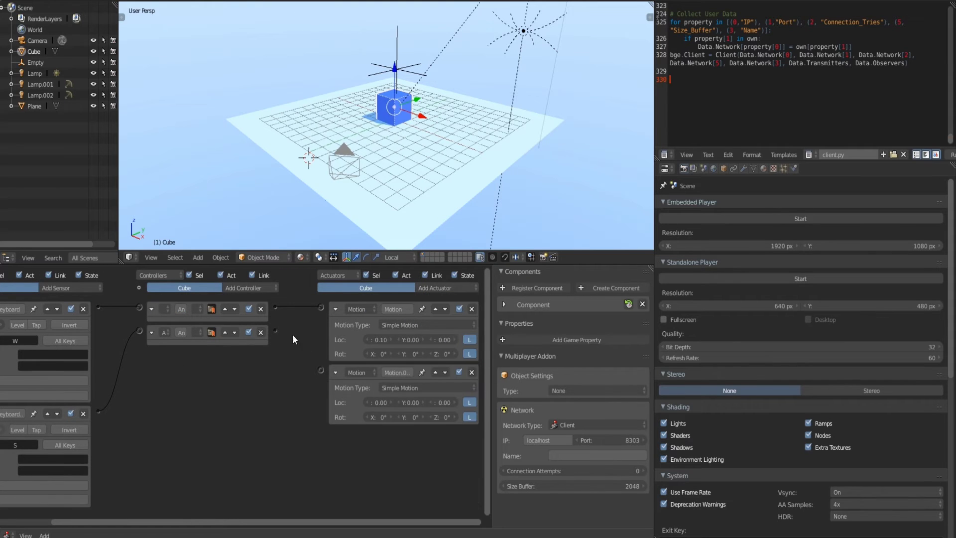
{"action": "left_click_drag", "start_coordinate": [318, 368], "coordinate": [320, 370]}
{"action": "left_click", "coordinate": [378, 402]}
{"action": "type", "text": "-0"}
{"action": "key", "text": "Return"}
{"action": "left_click", "coordinate": [379, 402]}
{"action": "key", "text": "BackSpace"}
{"action": "type", "text": "-0.1"}
{"action": "key", "text": "Return"}
{"action": "middle_click_drag", "start_coordinate": [479, 194], "coordinate": [448, 187]}
{"action": "right_click", "coordinate": [411, 43]}
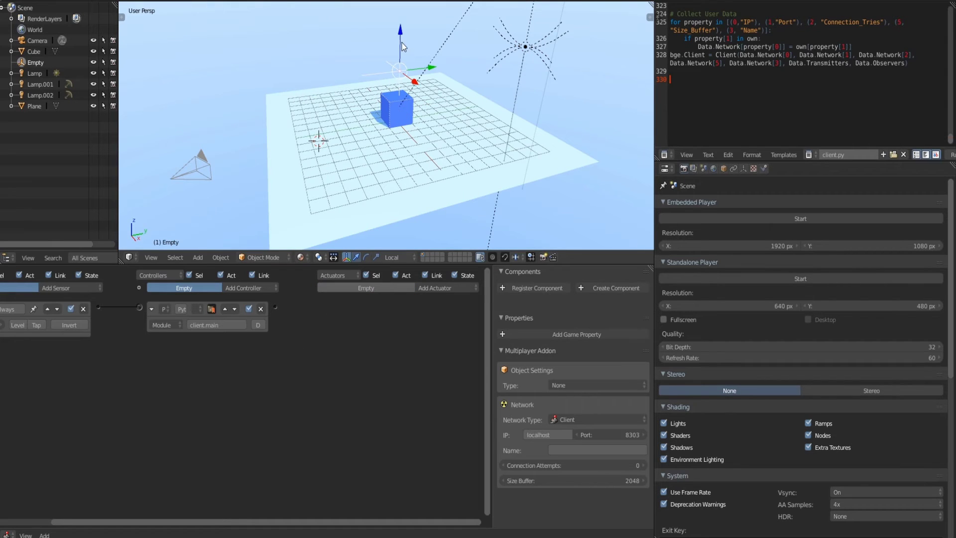
{"action": "left_click", "coordinate": [249, 310]}
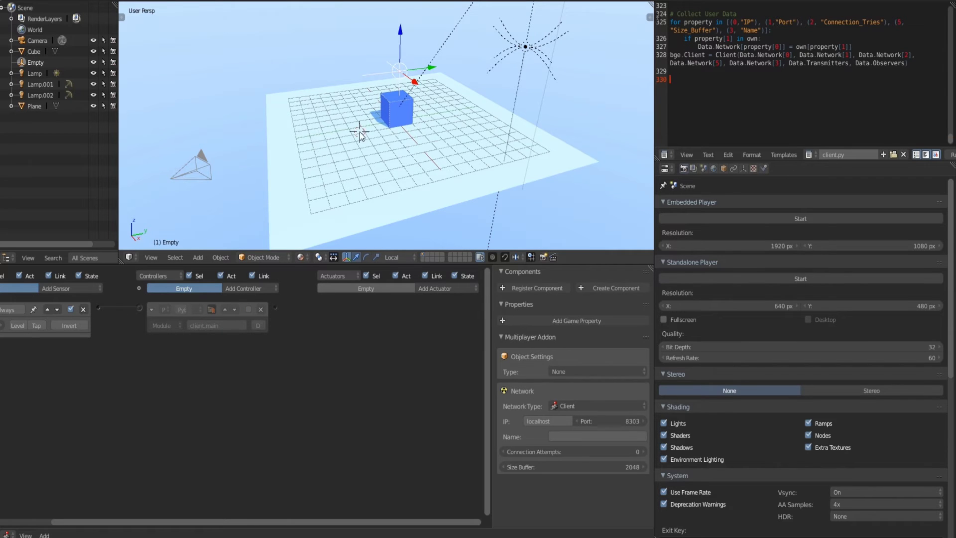
{"action": "key", "text": "p"}
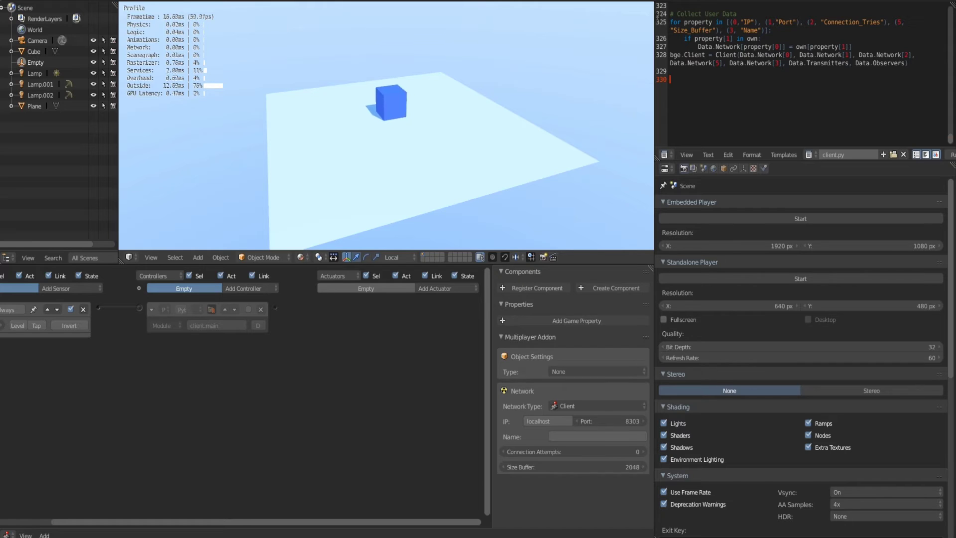
{"action": "key", "text": "Escape"}
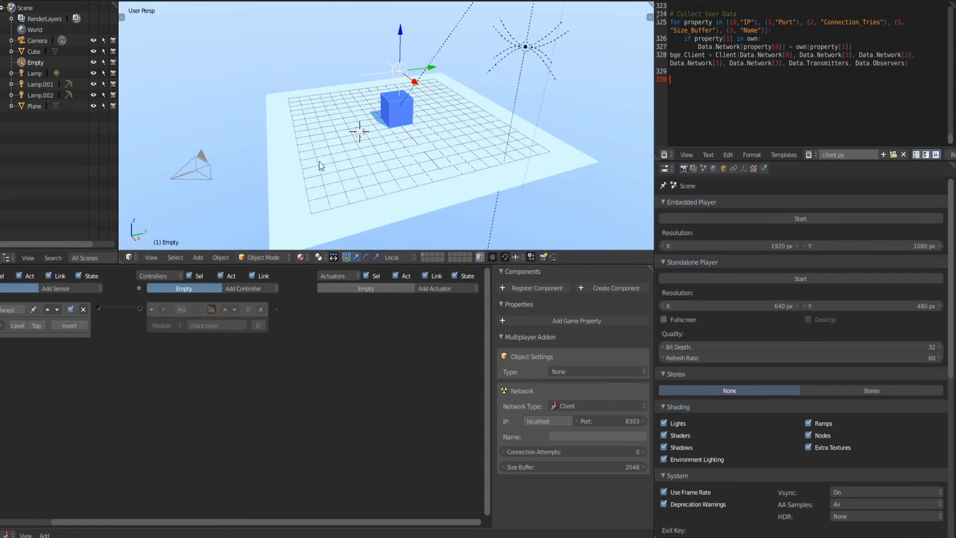
{"action": "left_click", "coordinate": [248, 309]}
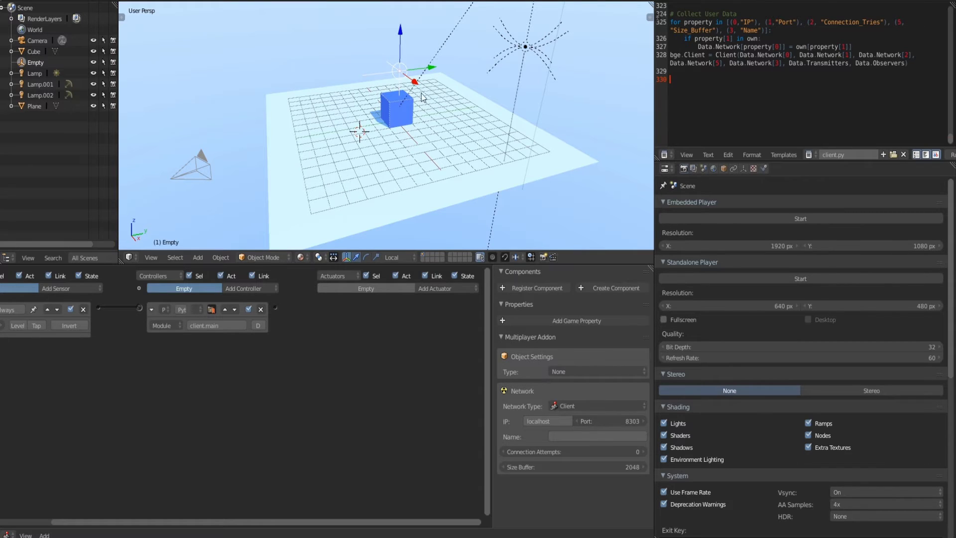
Make the Cube a Transmitter with Client as sender and add a Position transmission
{"action": "right_click", "coordinate": [396, 116]}
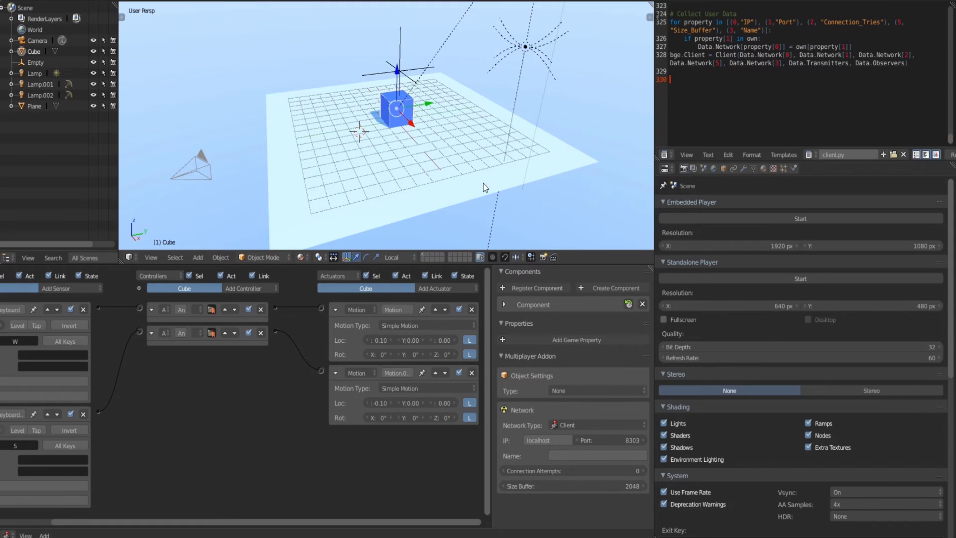
{"action": "middle_click_drag", "start_coordinate": [486, 187], "coordinate": [484, 176]}
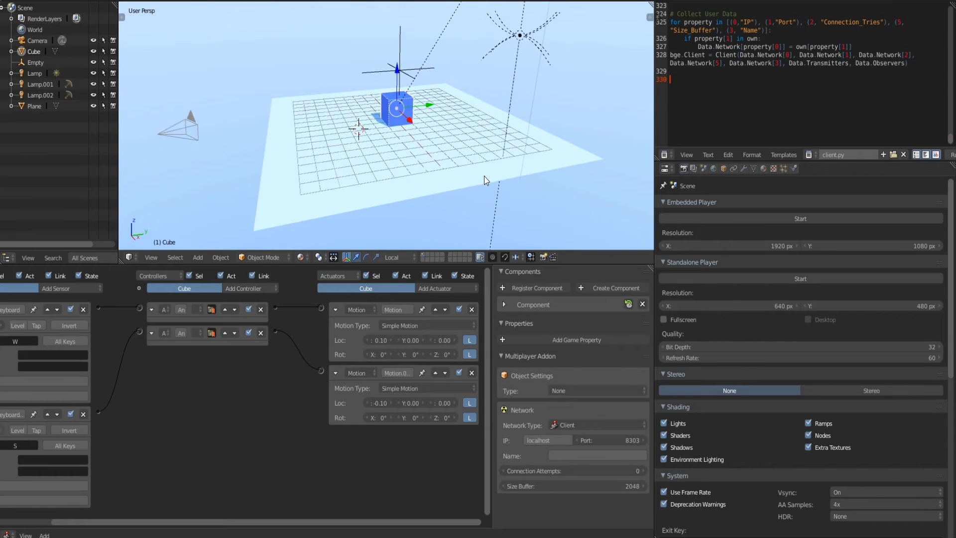
{"action": "left_click", "coordinate": [564, 391]}
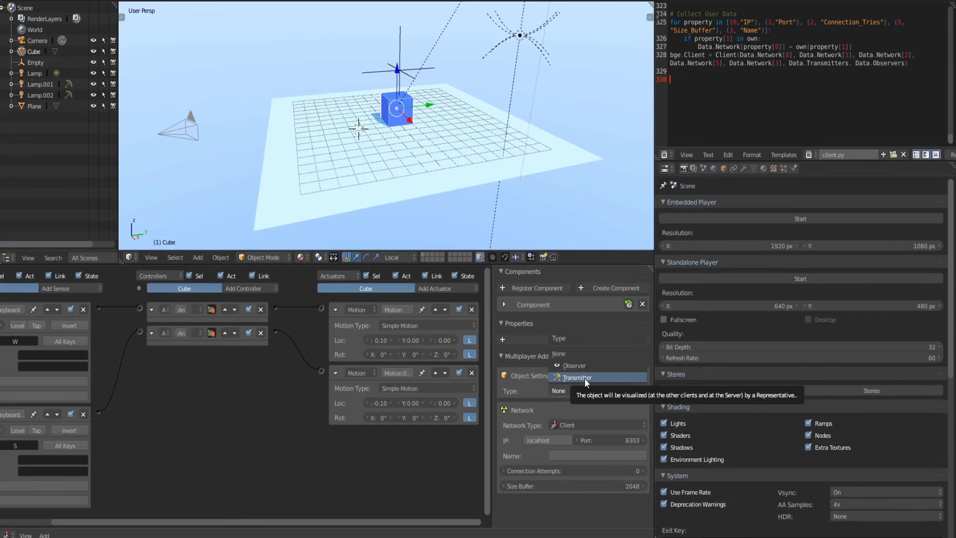
{"action": "left_click", "coordinate": [585, 379]}
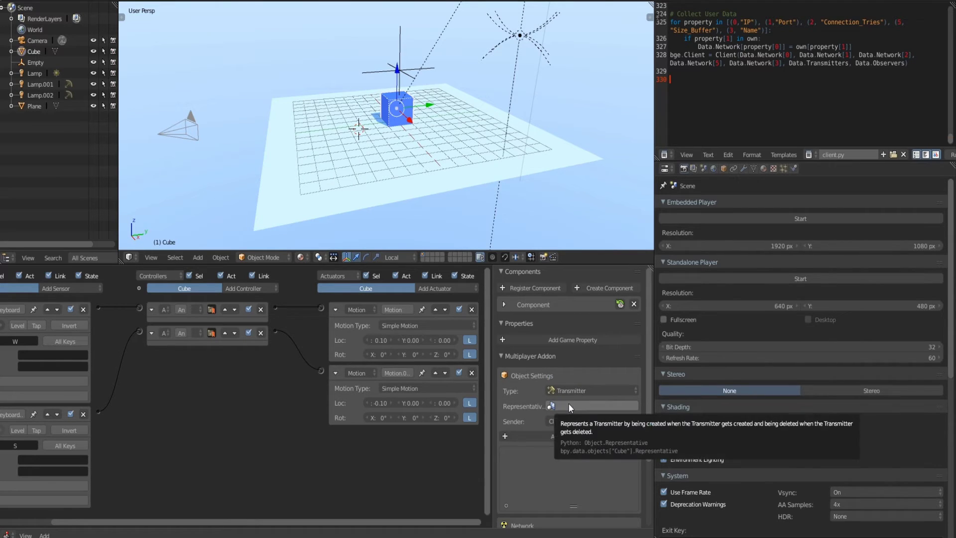
{"action": "left_click", "coordinate": [569, 404]}
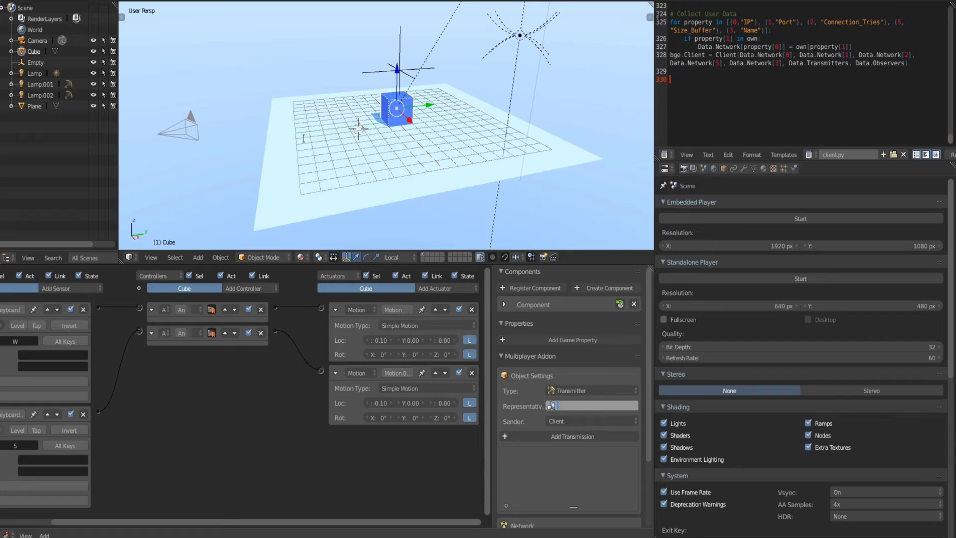
{"action": "left_click", "coordinate": [536, 438]}
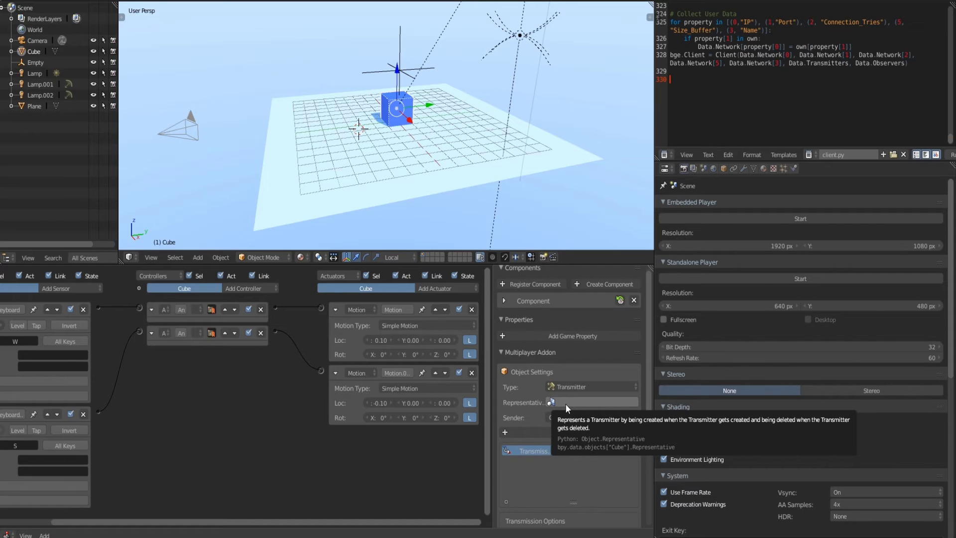
Switch to an empty scene layer and add a new cube mesh
{"action": "left_click", "coordinate": [423, 260]}
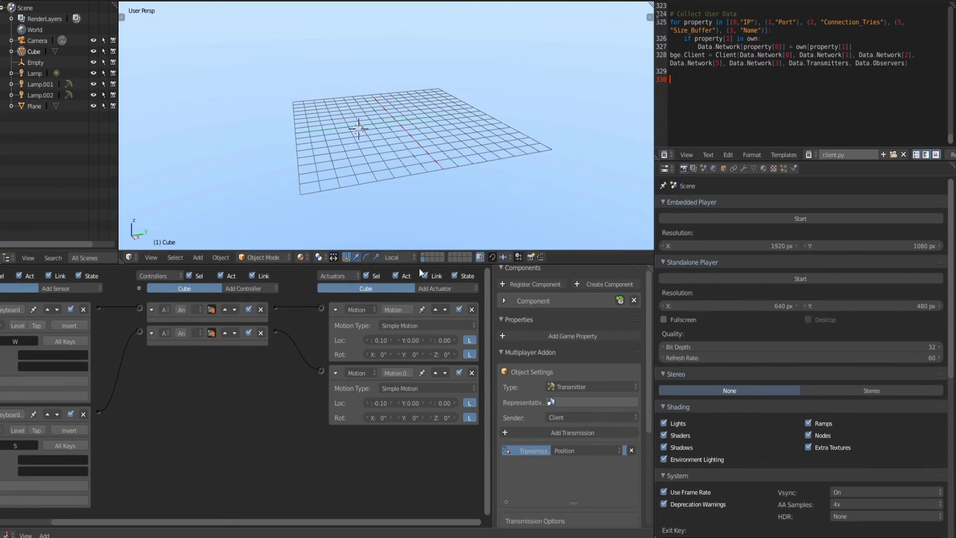
{"action": "key", "text": "Home"}
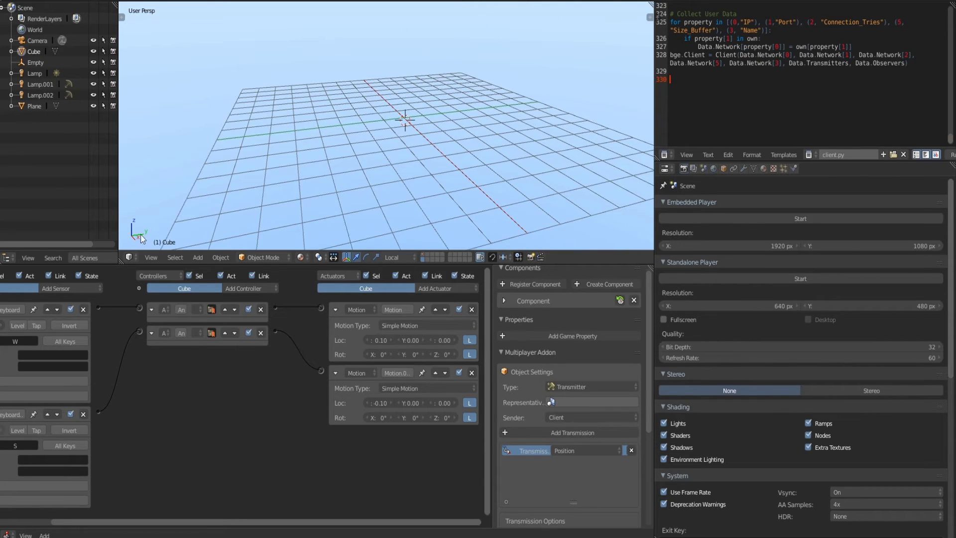
{"action": "left_click", "coordinate": [198, 257]}
{"action": "mouse_move", "coordinate": [202, 245]}
{"action": "left_click", "coordinate": [266, 254]}
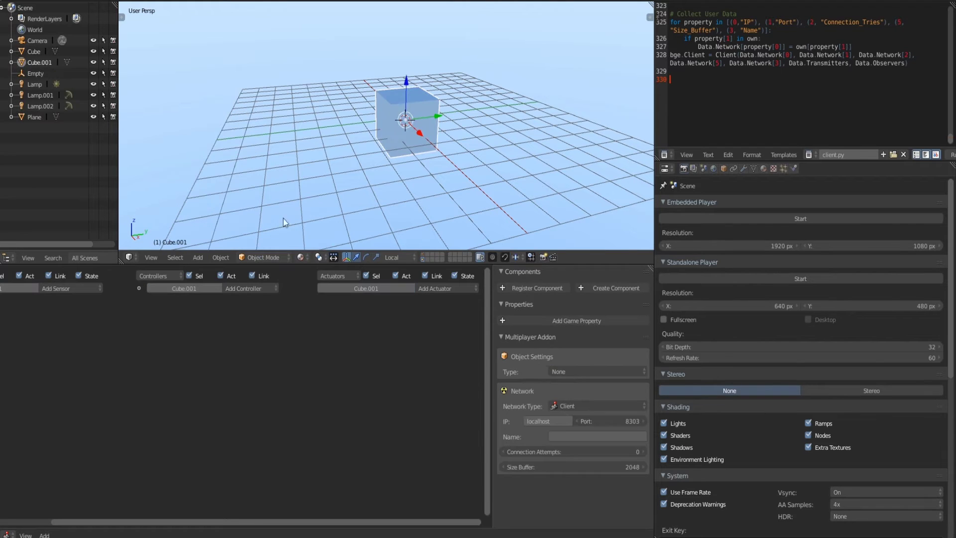
Give the new cube a new red material
{"action": "left_click", "coordinate": [763, 170]}
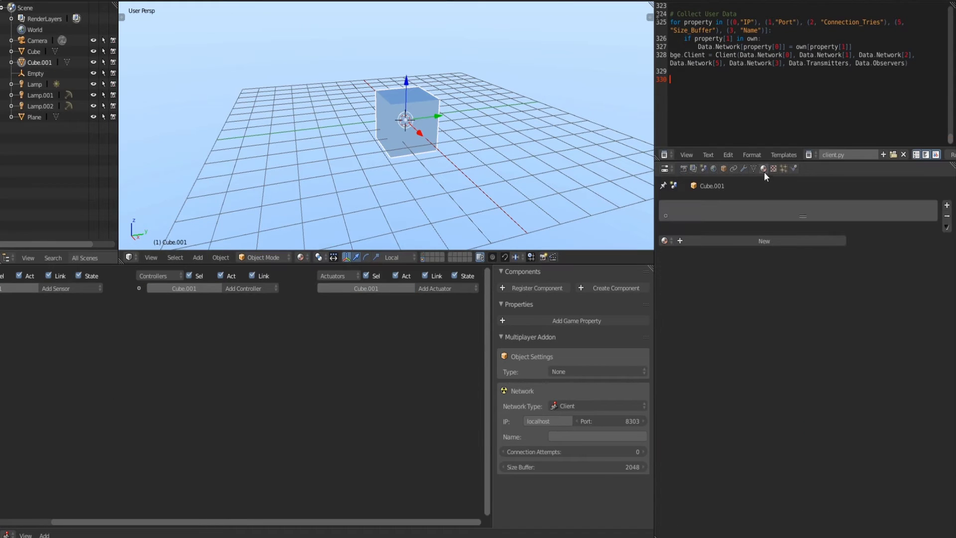
{"action": "left_click", "coordinate": [742, 241]}
{"action": "left_click", "coordinate": [826, 480]}
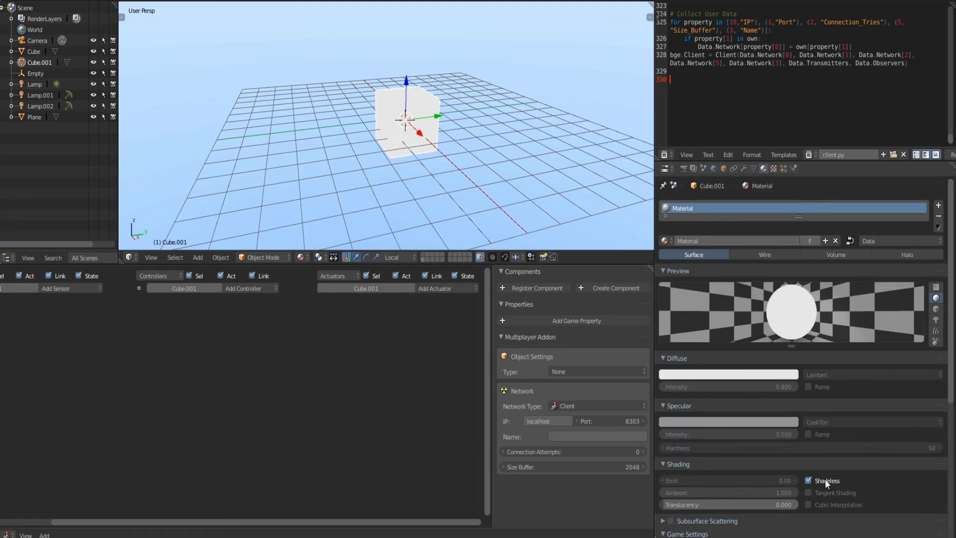
{"action": "left_click", "coordinate": [722, 377]}
{"action": "left_click", "coordinate": [697, 309]}
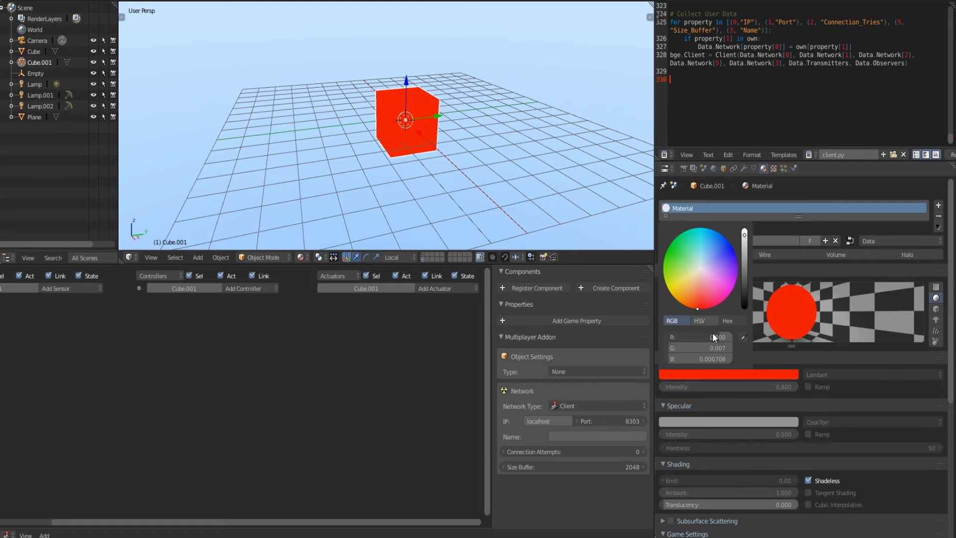
{"action": "left_click", "coordinate": [838, 476]}
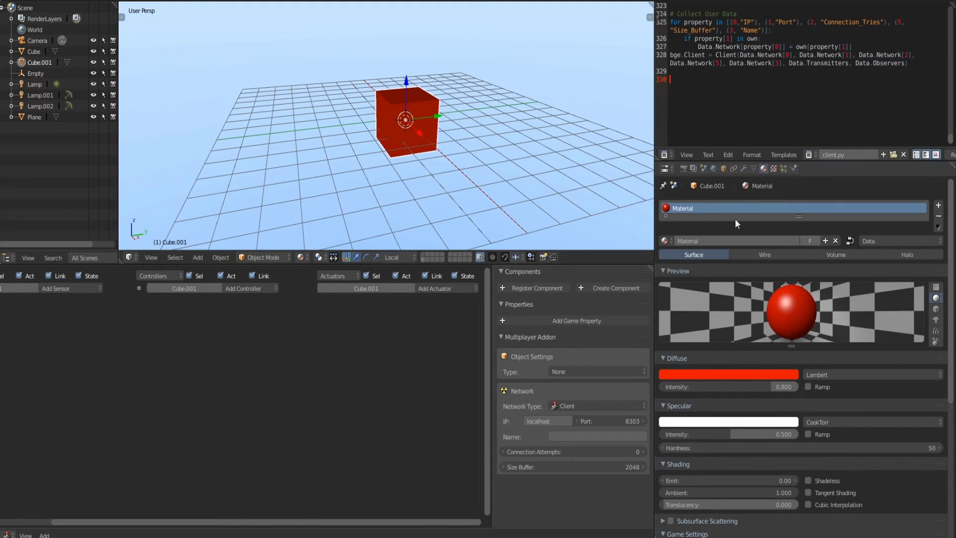
Rename the cube object to Player2
{"action": "left_click", "coordinate": [724, 168]}
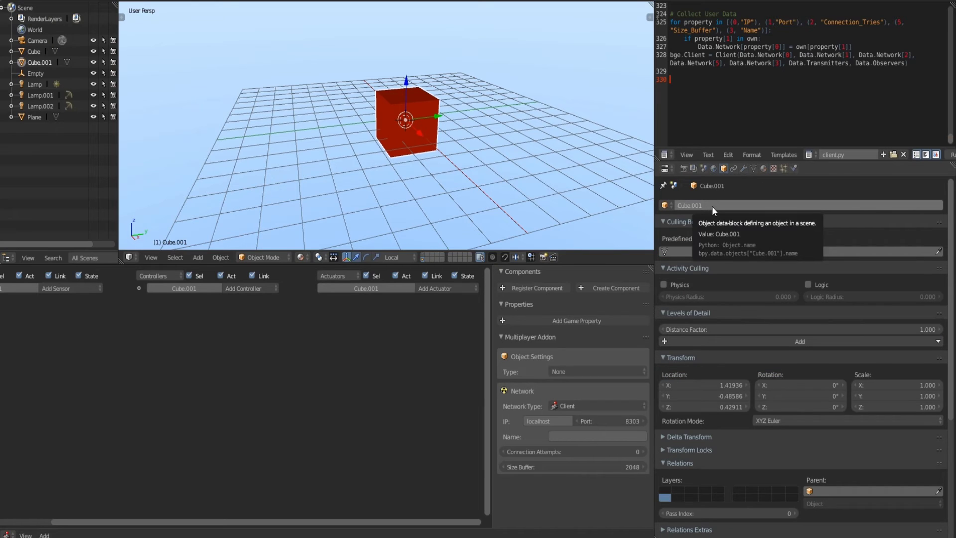
{"action": "left_click", "coordinate": [712, 206]}
{"action": "type", "text": "Play"}
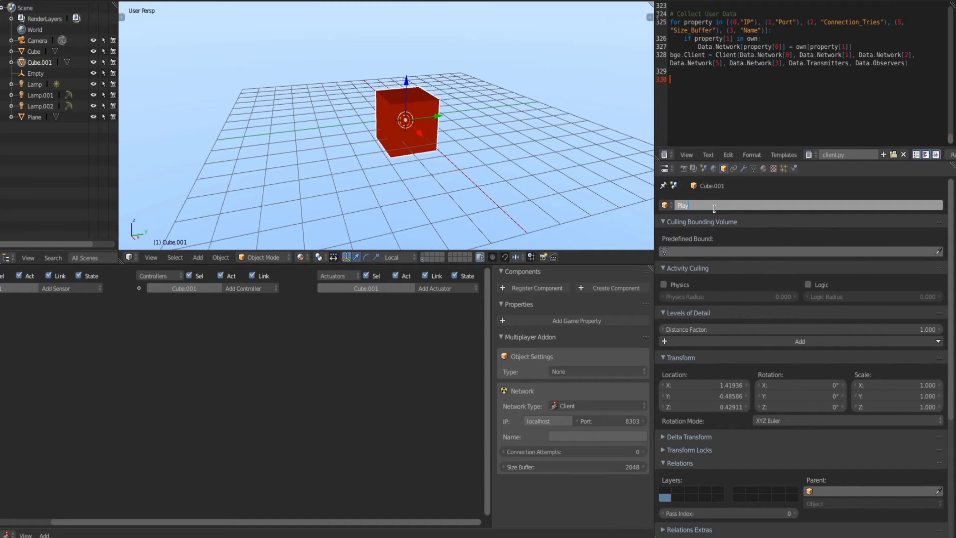
{"action": "type", "text": "er2"}
{"action": "key", "text": "Return"}
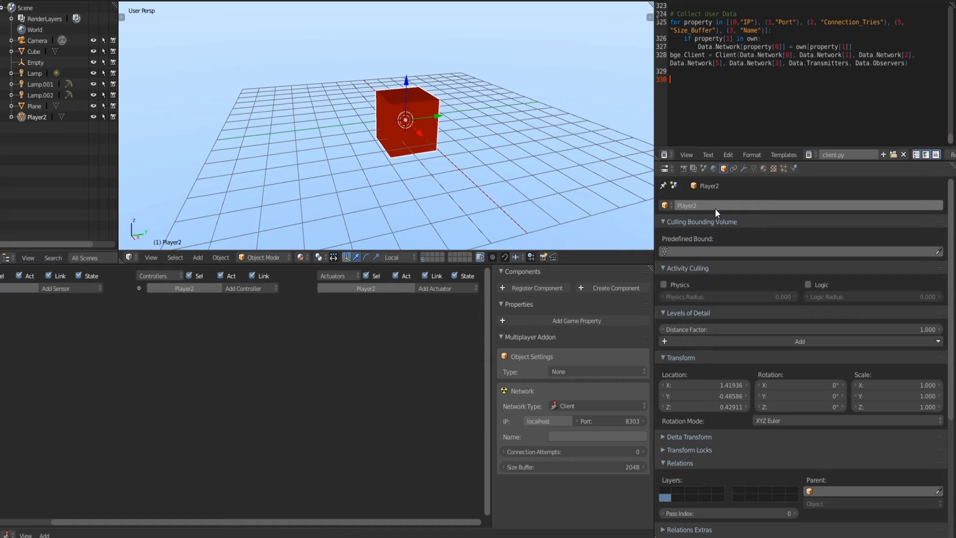
Return to the blue Cube's layer and set its Representative to Player2
{"action": "left_click", "coordinate": [423, 256]}
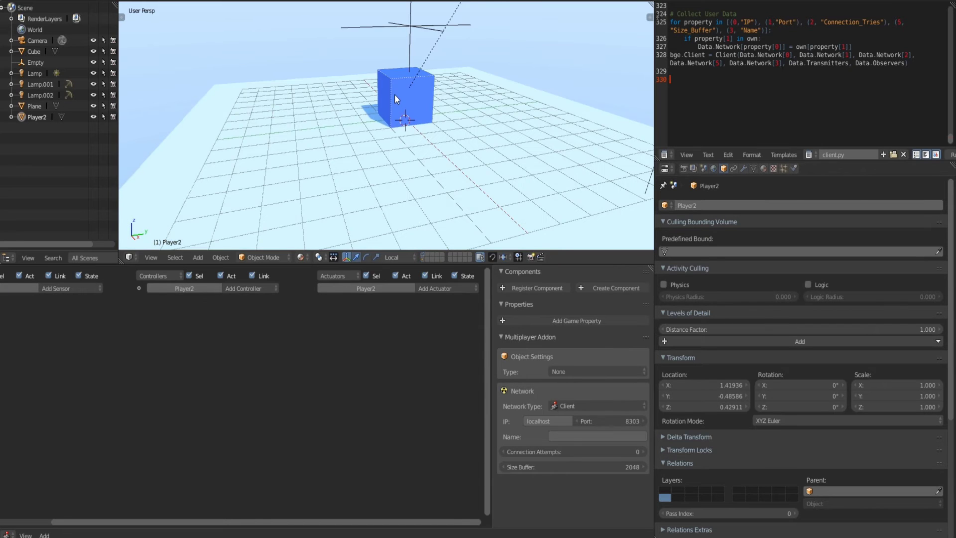
{"action": "left_click", "coordinate": [558, 410]}
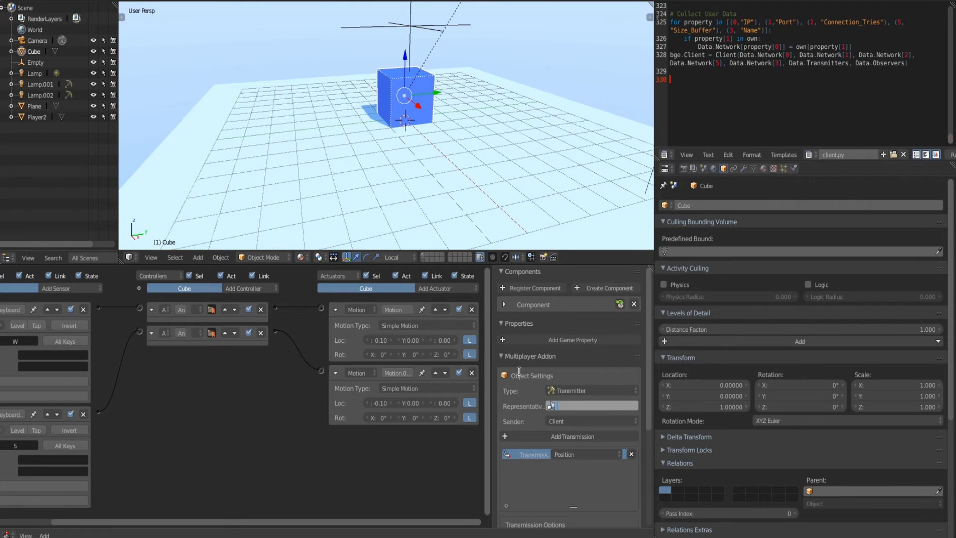
{"action": "type", "text": "Player2"}
{"action": "key", "text": "Return"}
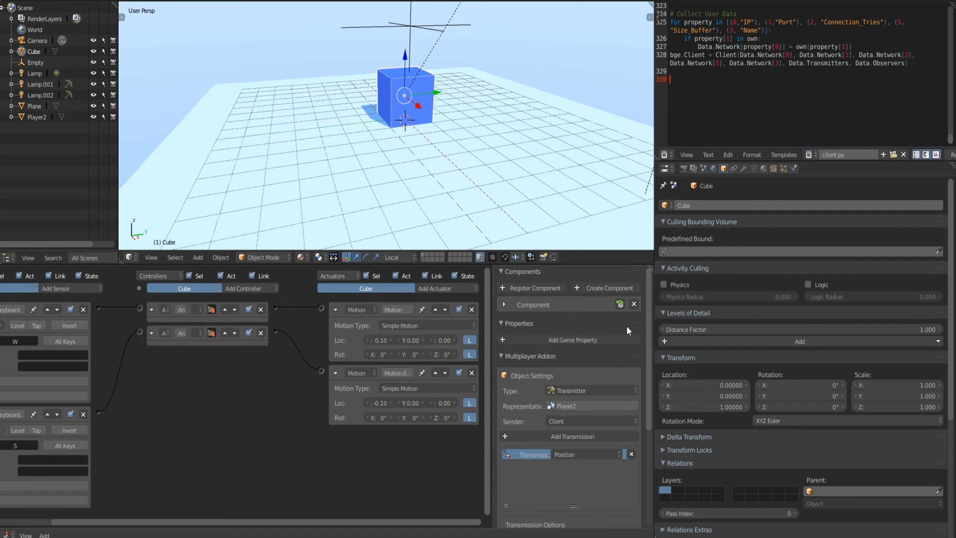
{"action": "left_click_drag", "start_coordinate": [650, 328], "coordinate": [653, 429]}
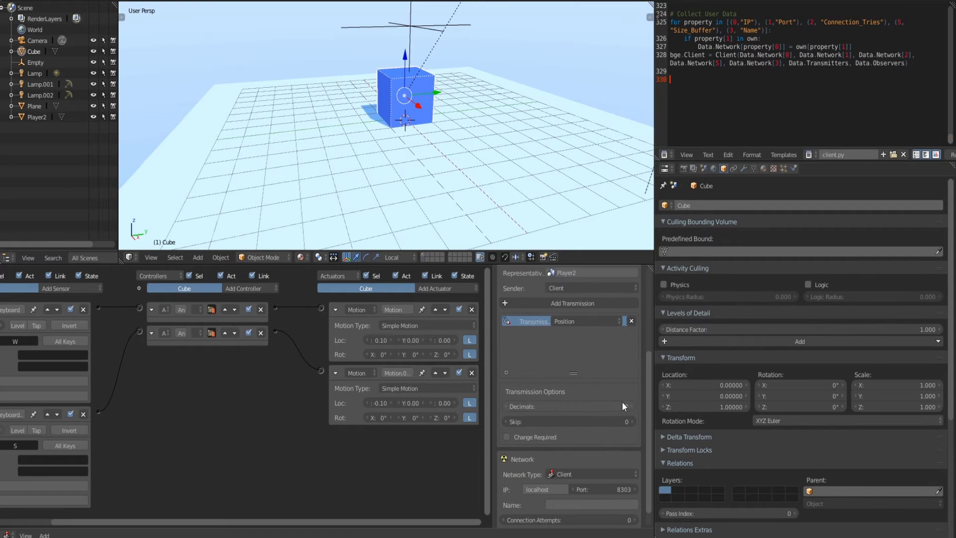
Set the transmission Decimals to 5 and the client Name to Player1
{"action": "left_click", "coordinate": [596, 407]}
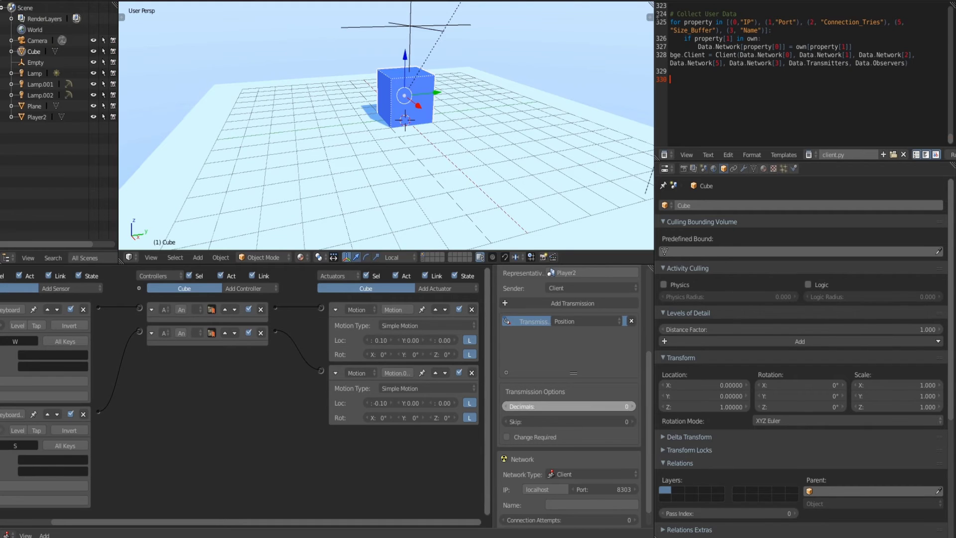
{"action": "type", "text": "5"}
{"action": "key", "text": "Return"}
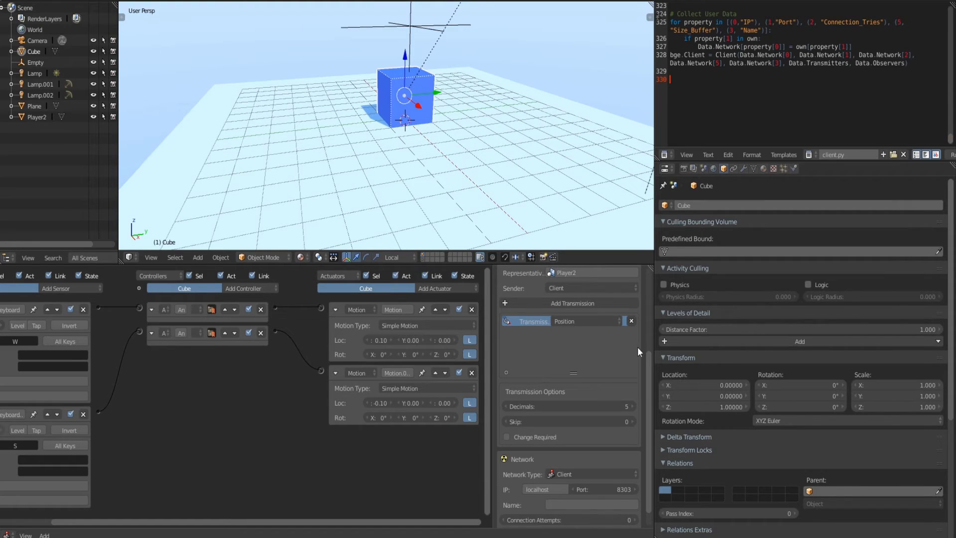
{"action": "scroll", "coordinate": [650, 368], "scroll_direction": "down", "scroll_amount": 1}
{"action": "left_click", "coordinate": [580, 485]}
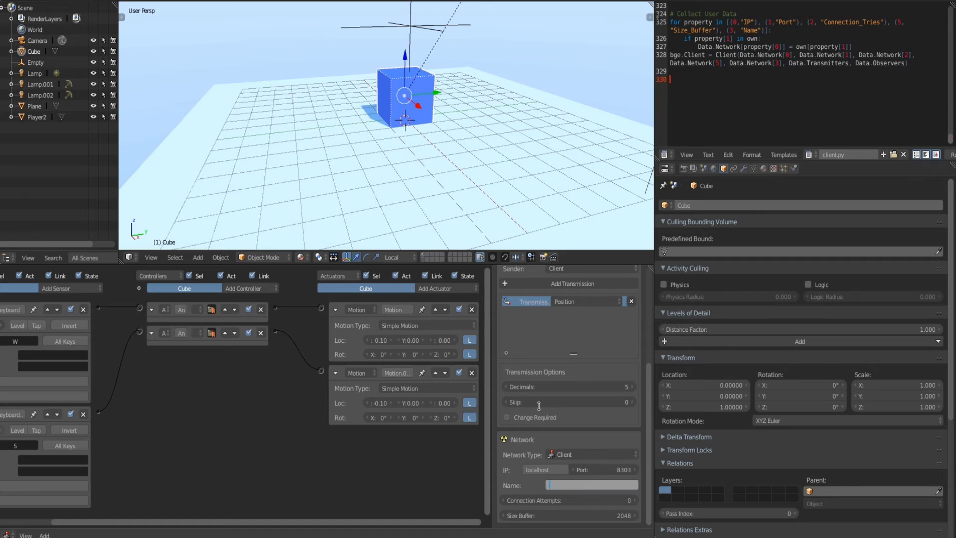
{"action": "type", "text": "Player1"}
{"action": "key", "text": "Return"}
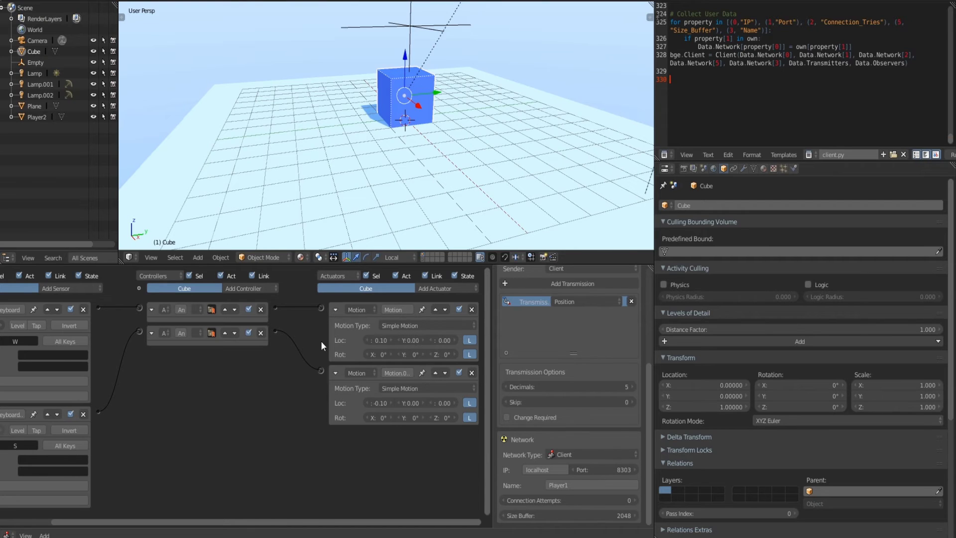
{"action": "scroll", "coordinate": [578, 387], "scroll_direction": "up", "scroll_amount": 6}
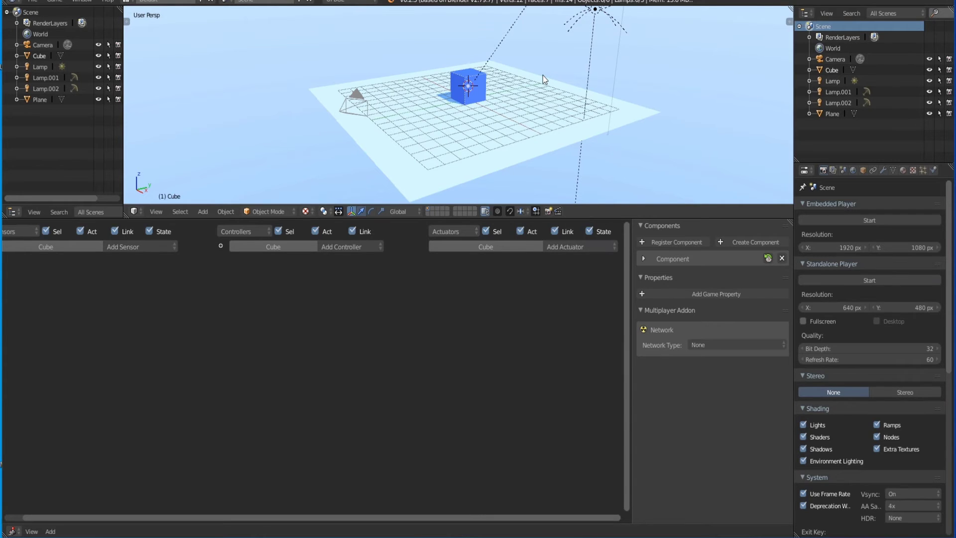
Add a Plain Axes Empty to the second scene
{"action": "left_click", "coordinate": [203, 212]}
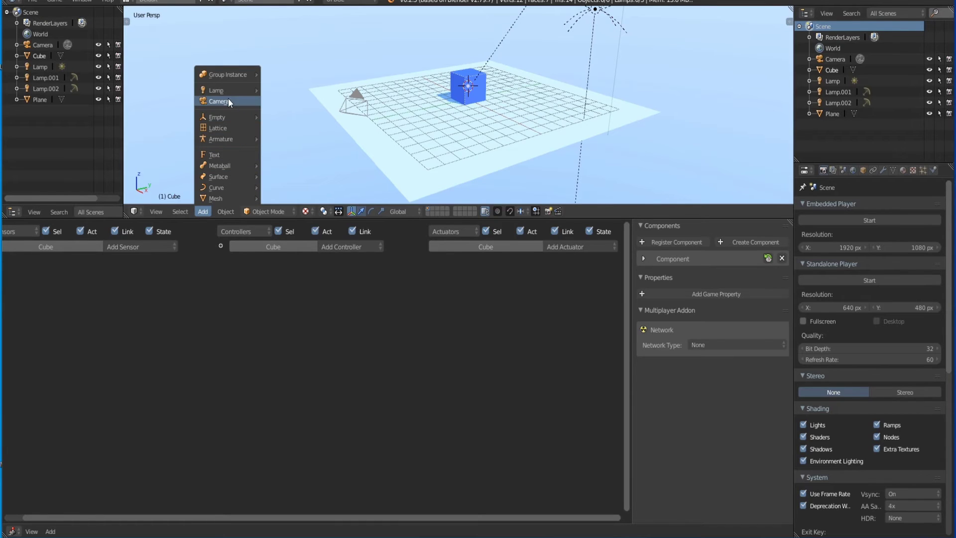
{"action": "mouse_move", "coordinate": [229, 119]}
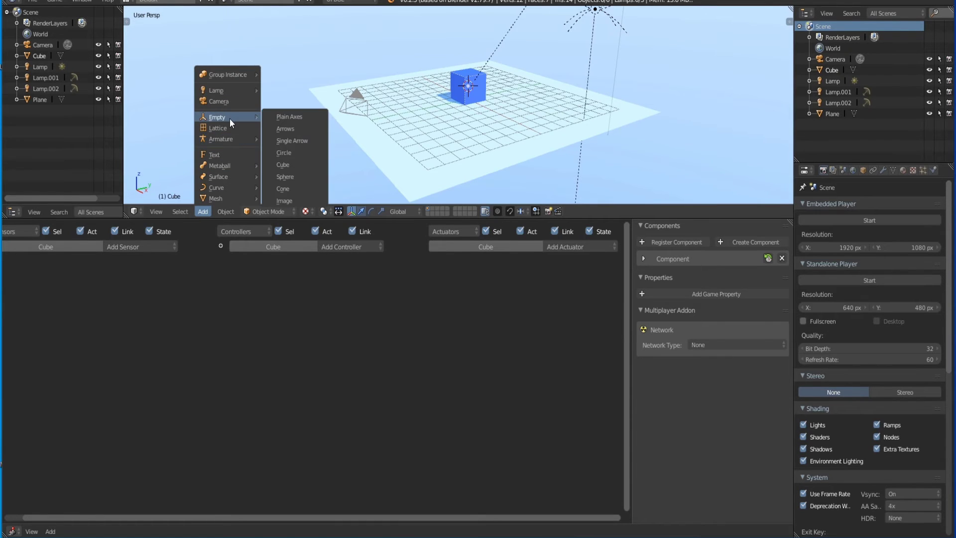
{"action": "left_click", "coordinate": [286, 116]}
{"action": "key", "text": "s"}
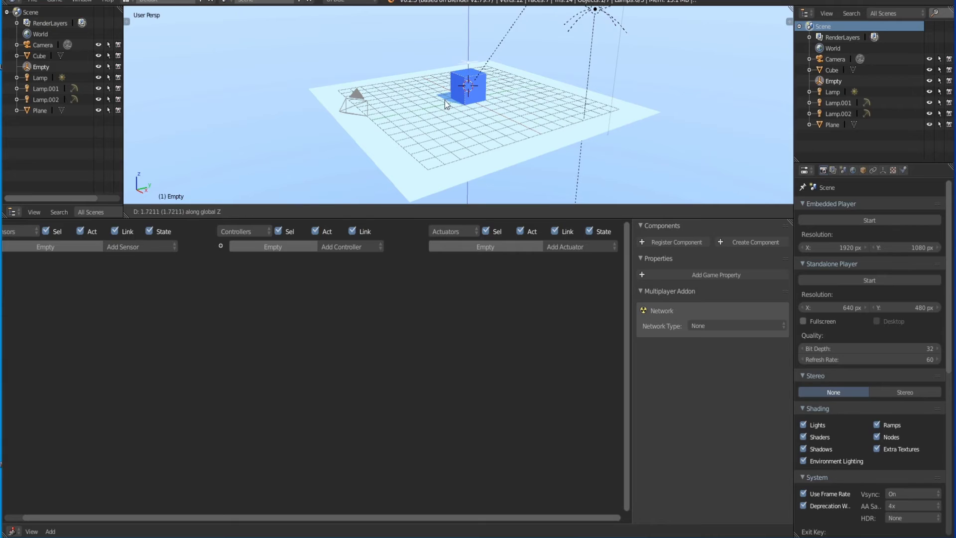
{"action": "right_click", "coordinate": [402, 97]}
Give the Empty an Always sensor set to fire repeatedly
{"action": "left_click", "coordinate": [118, 250]}
{"action": "left_click", "coordinate": [128, 273]}
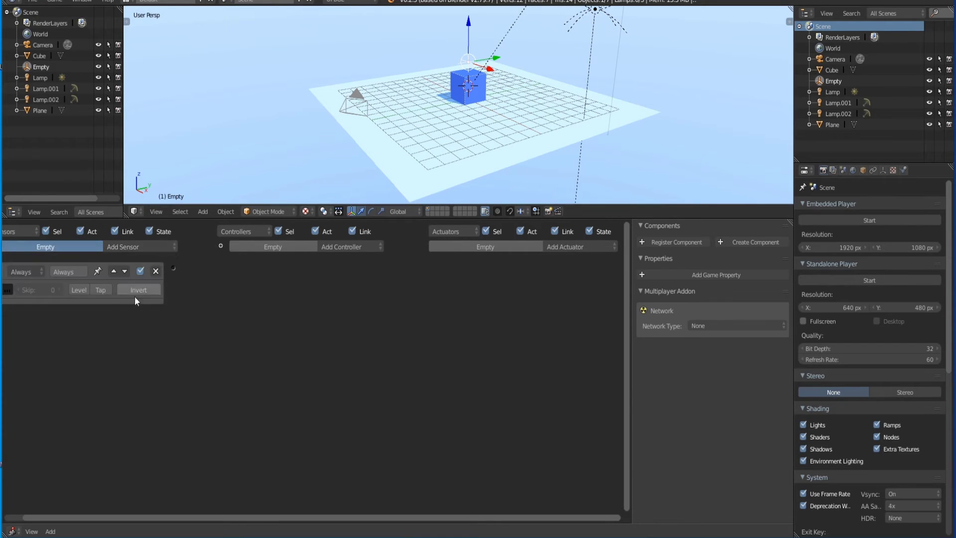
{"action": "scroll", "coordinate": [38, 302], "scroll_direction": "left", "scroll_amount": 1, "text": "ctrl"}
{"action": "left_click", "coordinate": [19, 290]}
Add a Python controller running module server.main and connect the Always sensor to it
{"action": "left_click", "coordinate": [368, 247]}
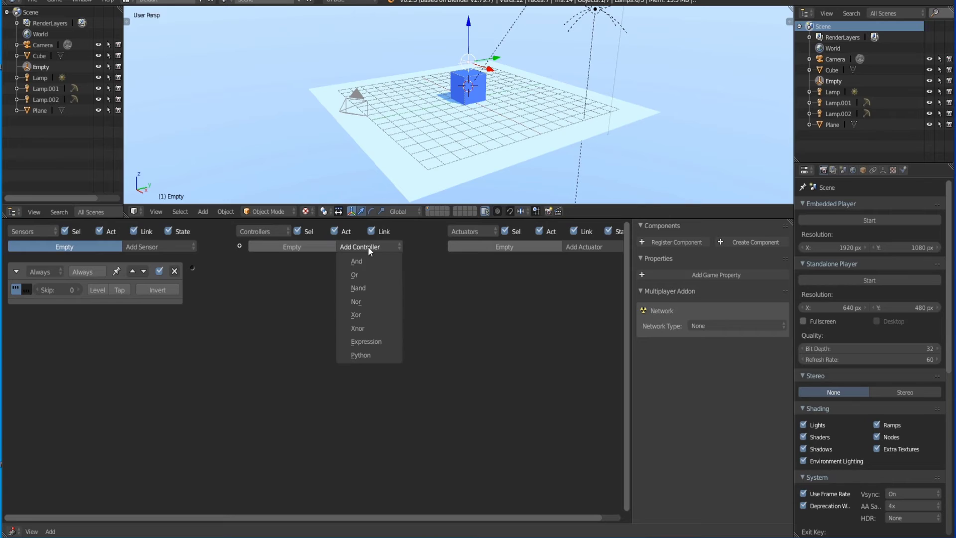
{"action": "left_click", "coordinate": [380, 352]}
{"action": "left_click", "coordinate": [282, 288]}
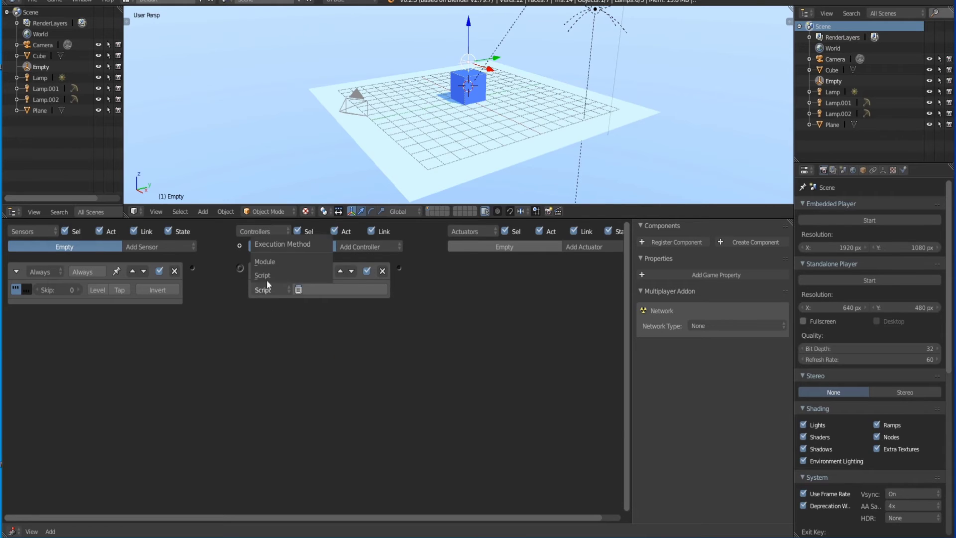
{"action": "left_click", "coordinate": [269, 279]}
{"action": "type", "text": "s"}
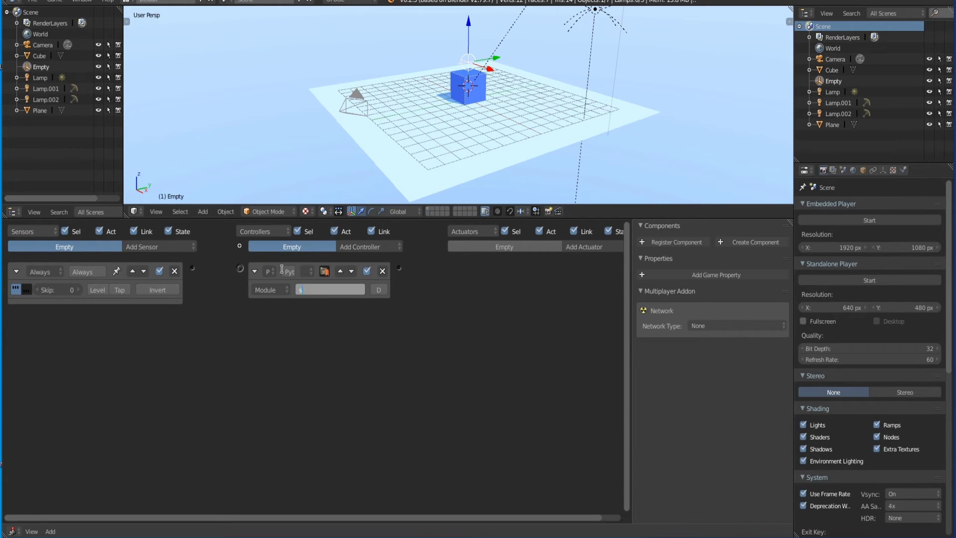
{"action": "type", "text": "erver.main"}
{"action": "key", "text": "Return"}
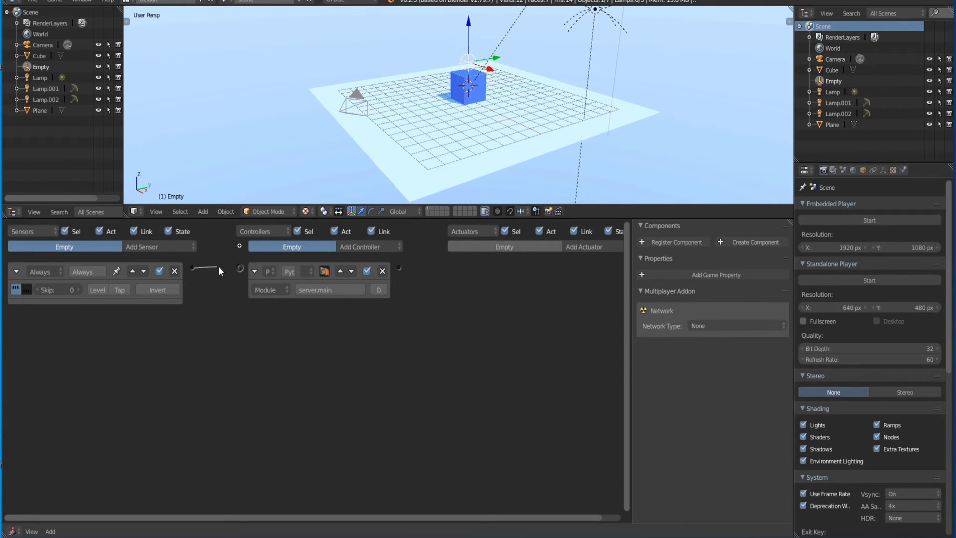
{"action": "left_click_drag", "start_coordinate": [219, 270], "coordinate": [239, 267]}
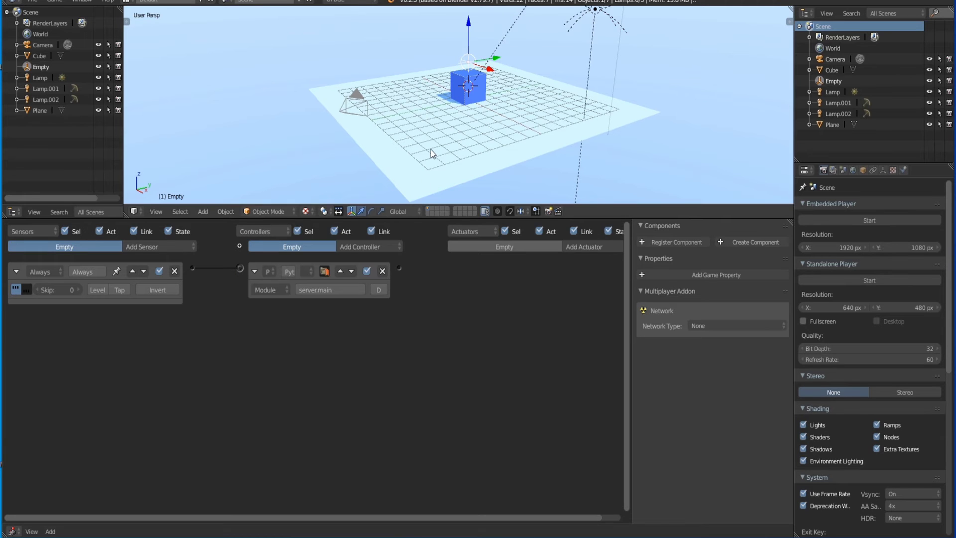
{"action": "middle_click_drag", "start_coordinate": [470, 136], "coordinate": [444, 148]}
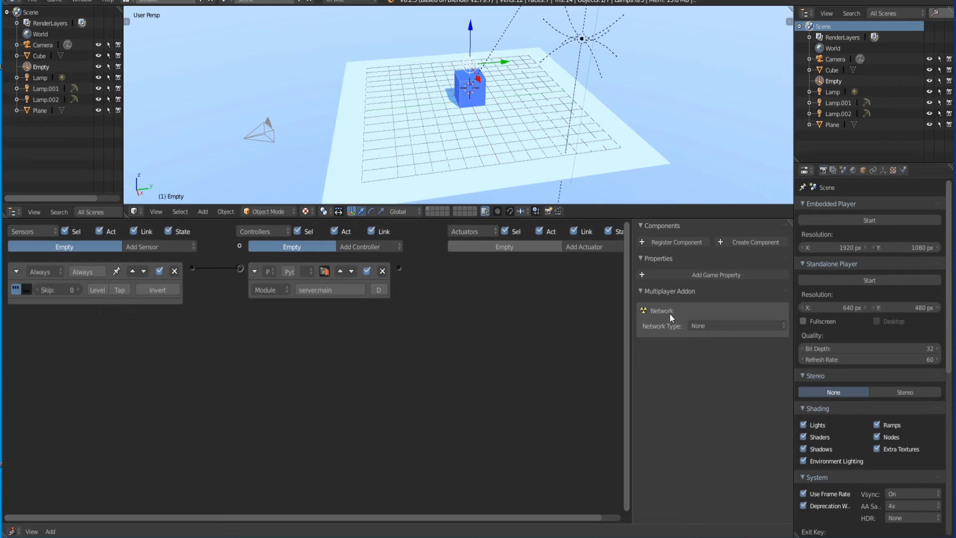
Set the Empty's Multiplayer Addon Network Type to Server, on port 8303 with 4 players
{"action": "left_click", "coordinate": [694, 326]}
{"action": "left_click", "coordinate": [722, 312]}
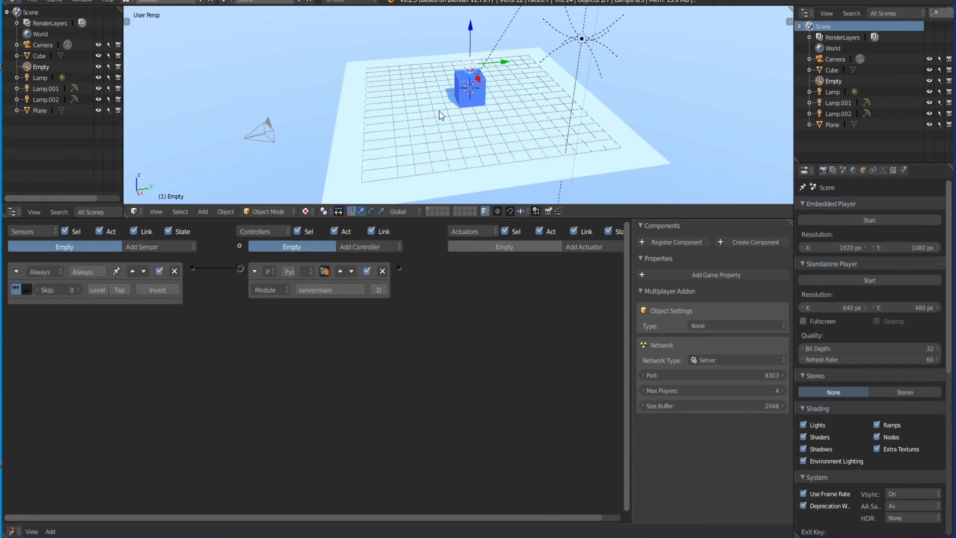
{"action": "middle_click_drag", "start_coordinate": [439, 115], "coordinate": [467, 130]}
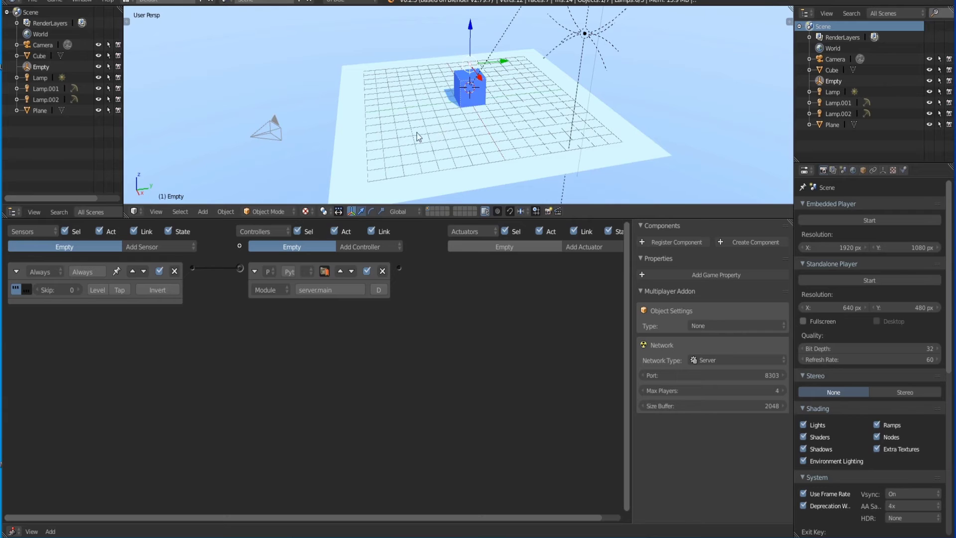
Rename the blue Cube to Player1
{"action": "right_click", "coordinate": [463, 98]}
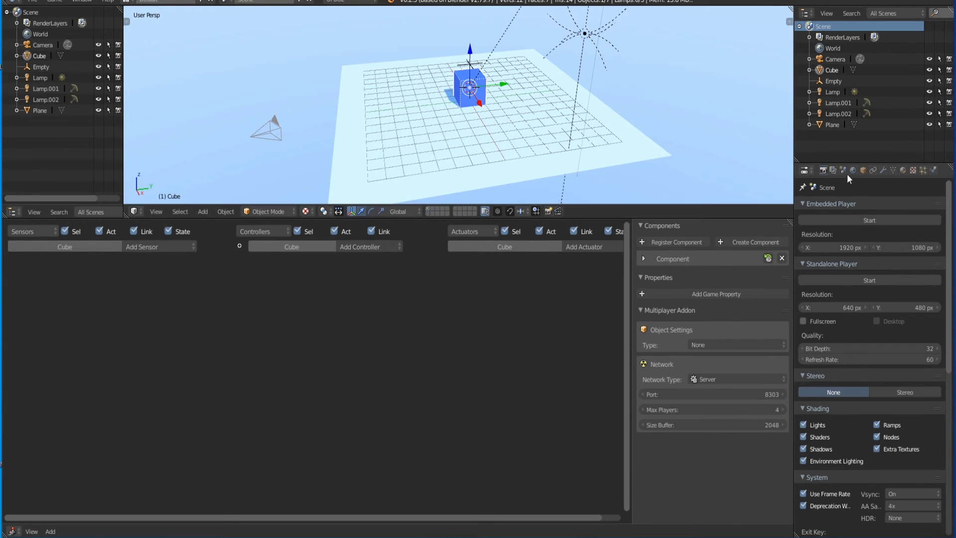
{"action": "left_click", "coordinate": [863, 170]}
{"action": "left_click", "coordinate": [849, 207]}
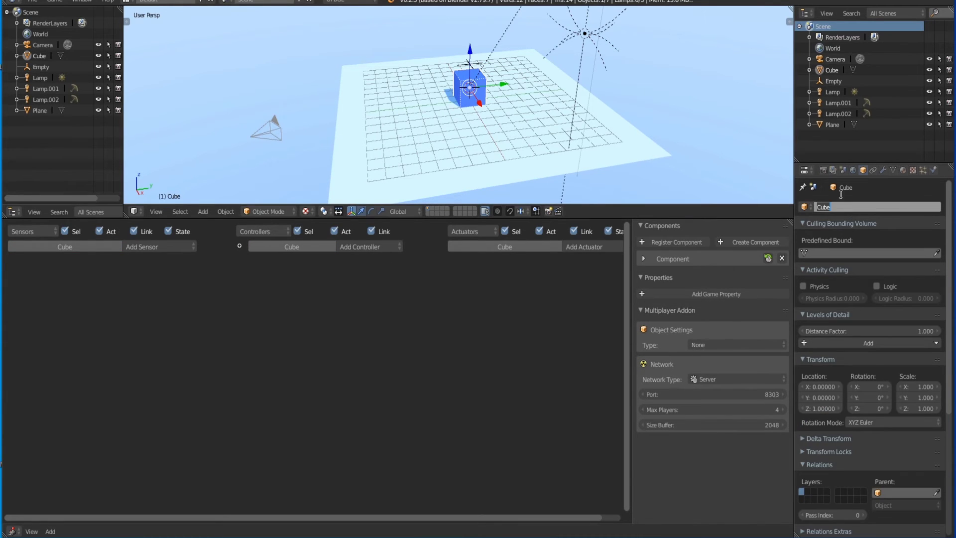
{"action": "type", "text": "Player1"}
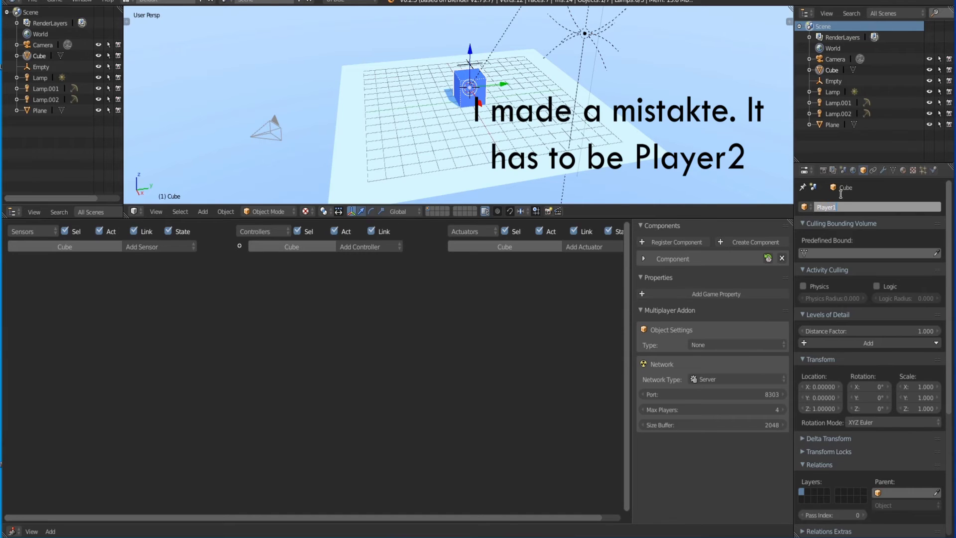
{"action": "key", "text": "Return"}
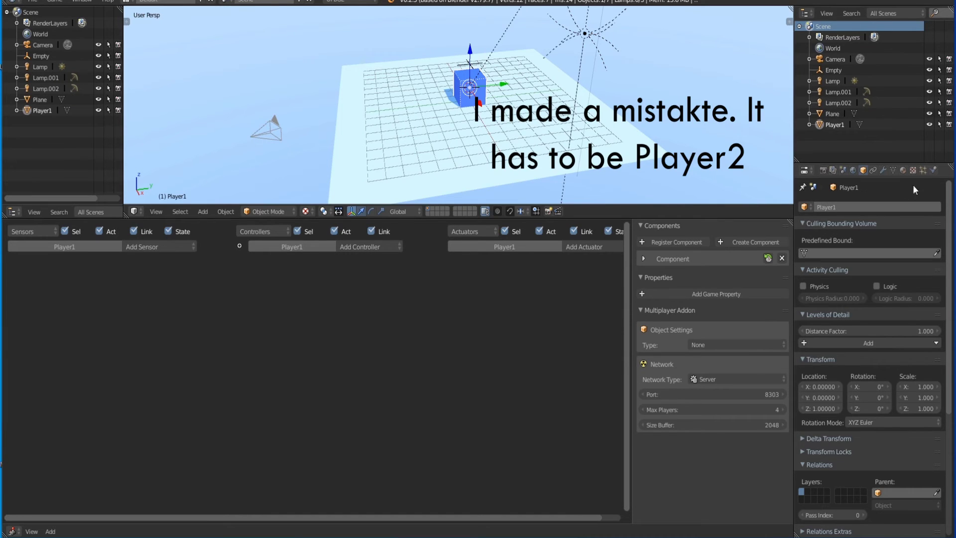
Change the cube material's diffuse colour from blue to red and begin moving it to layer 11
{"action": "left_click", "coordinate": [902, 170]}
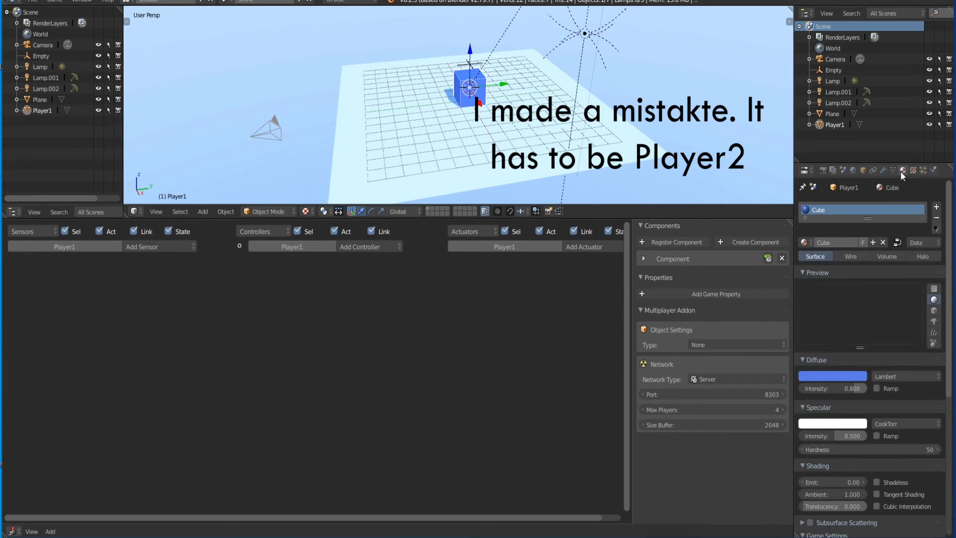
{"action": "left_click", "coordinate": [825, 375]}
{"action": "left_click", "coordinate": [813, 304]}
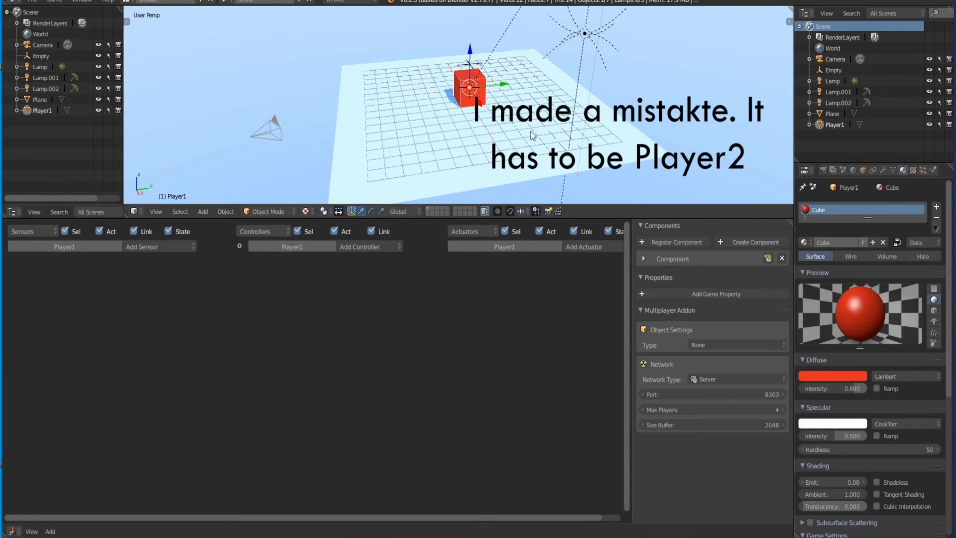
{"action": "key", "text": "m"}
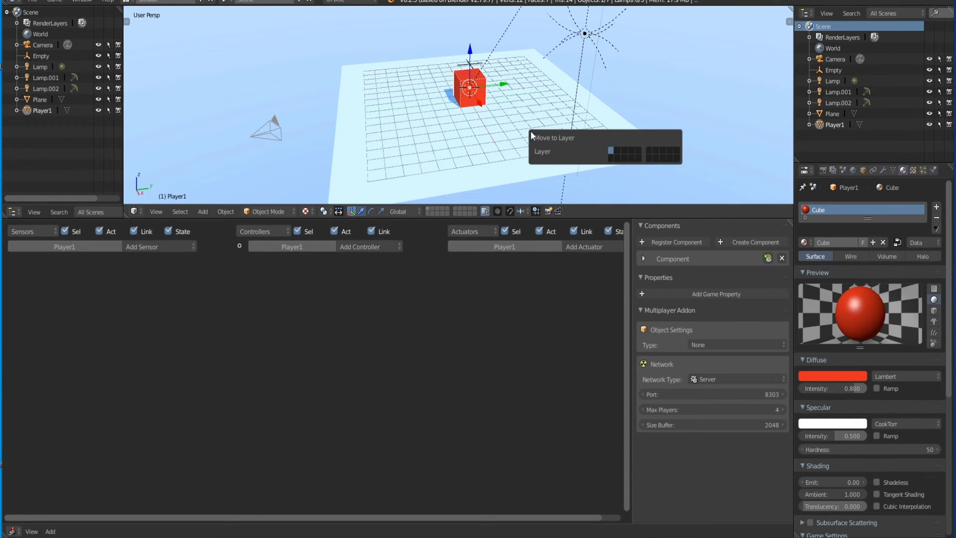
Move Player1 to layer 11, out of view
{"action": "left_click", "coordinate": [610, 158]}
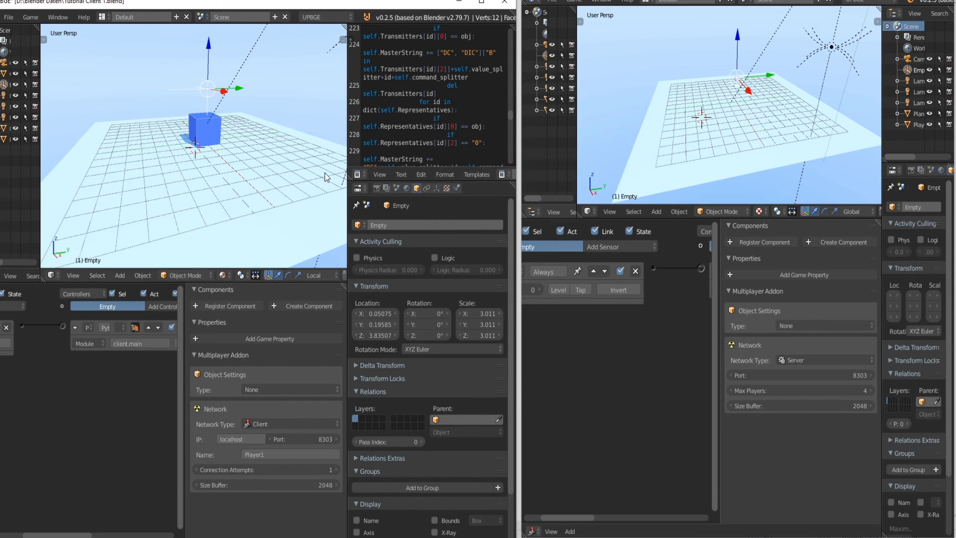
Start the game in the server window, then in the client window
{"action": "key", "text": "p"}
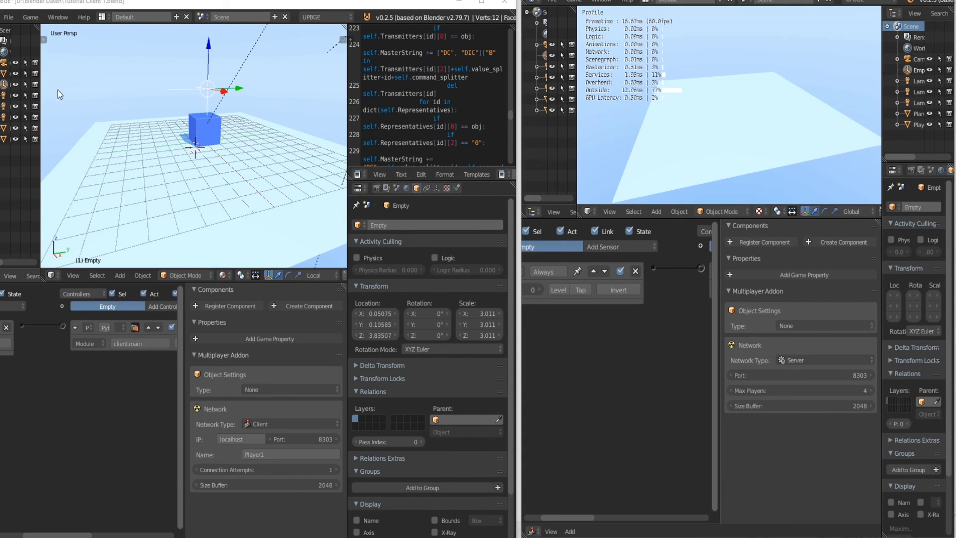
{"action": "left_click", "coordinate": [178, 115]}
{"action": "key", "text": "p"}
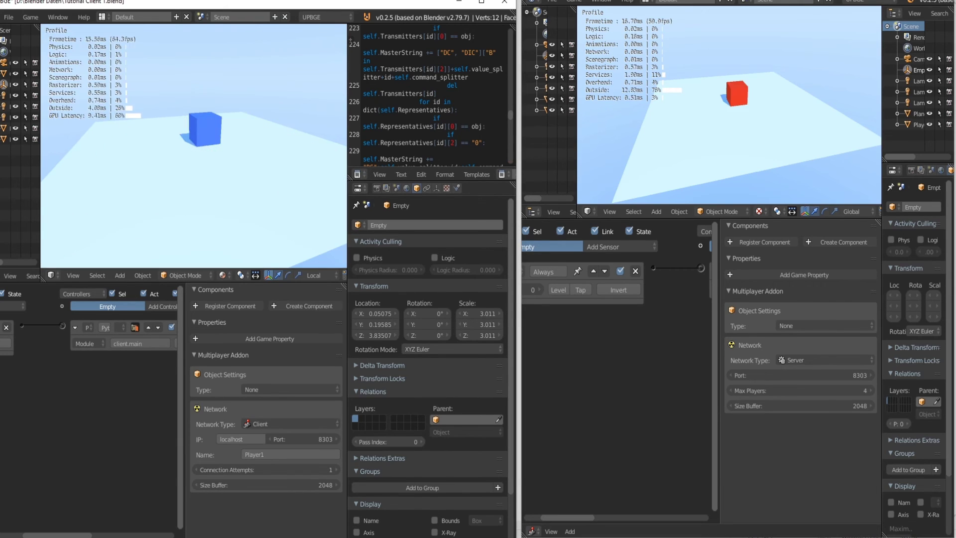
Move the client's player cube back and forth with W and S to check the server copy follows
{"action": "key", "text": "w"}
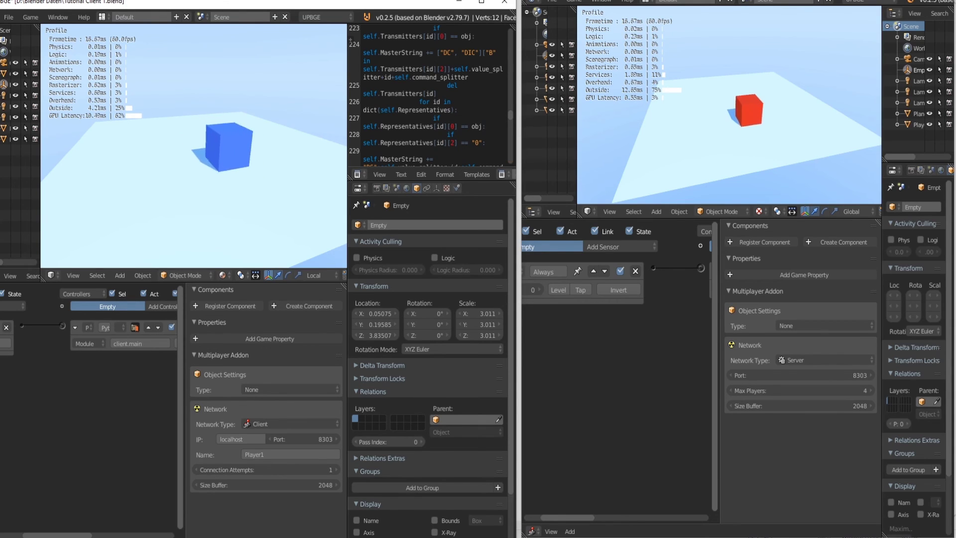
{"action": "key", "text": "w"}
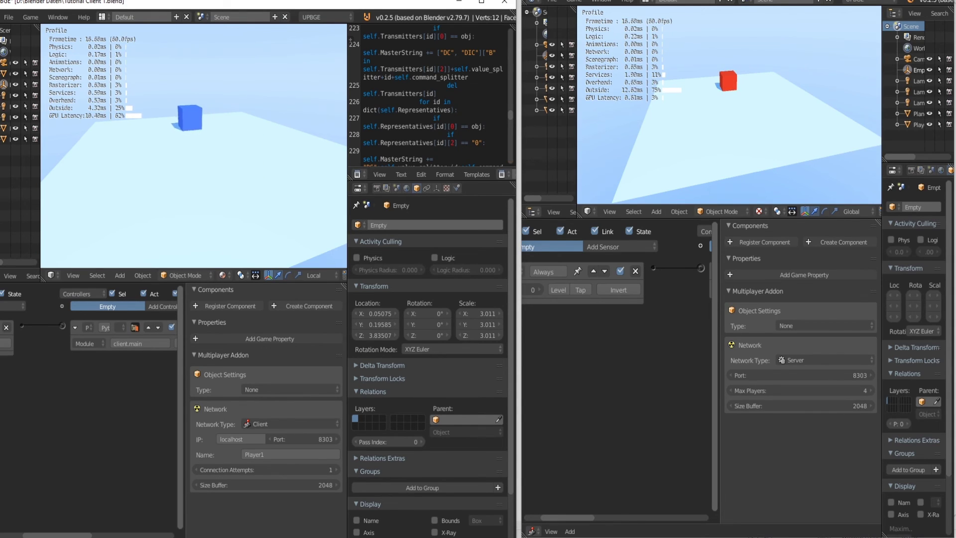
{"action": "key", "text": "s"}
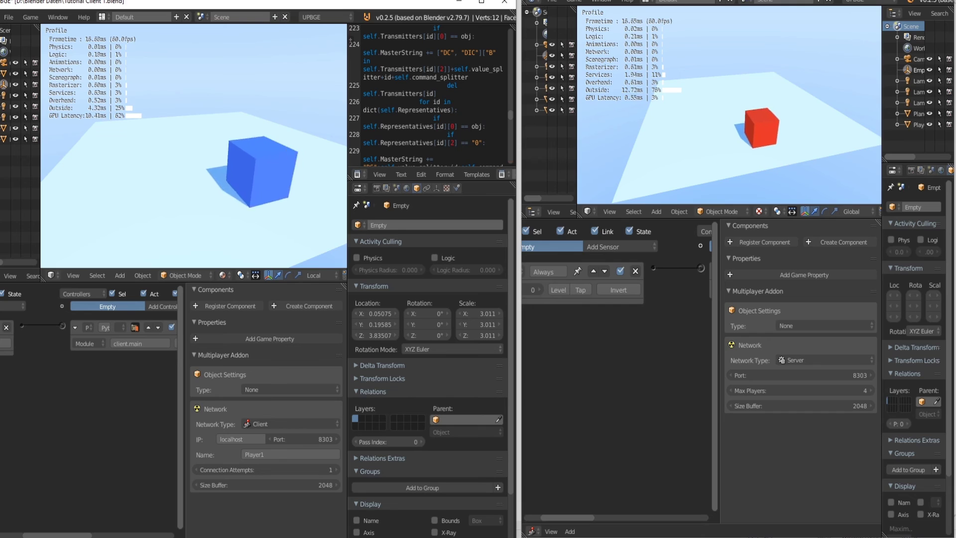
{"action": "key", "text": "w"}
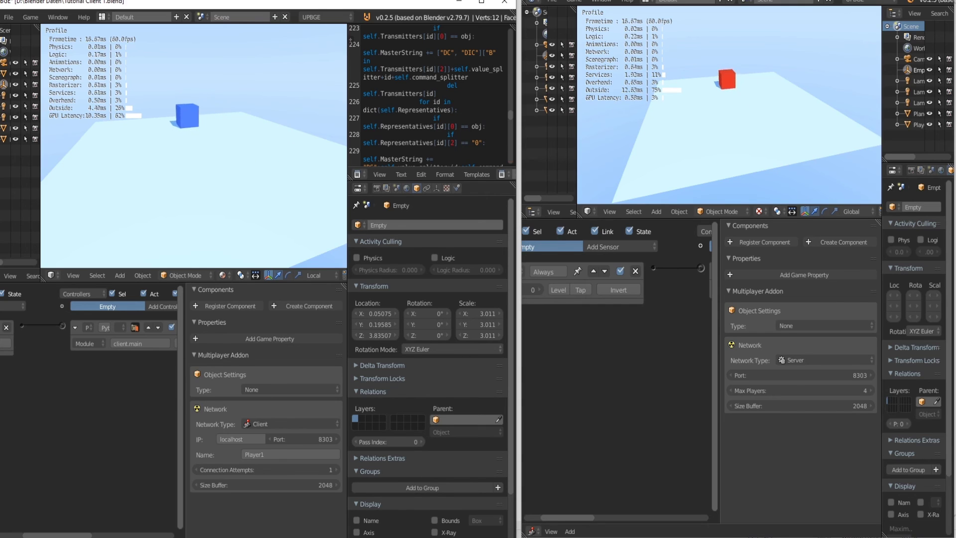
{"action": "key", "text": "s"}
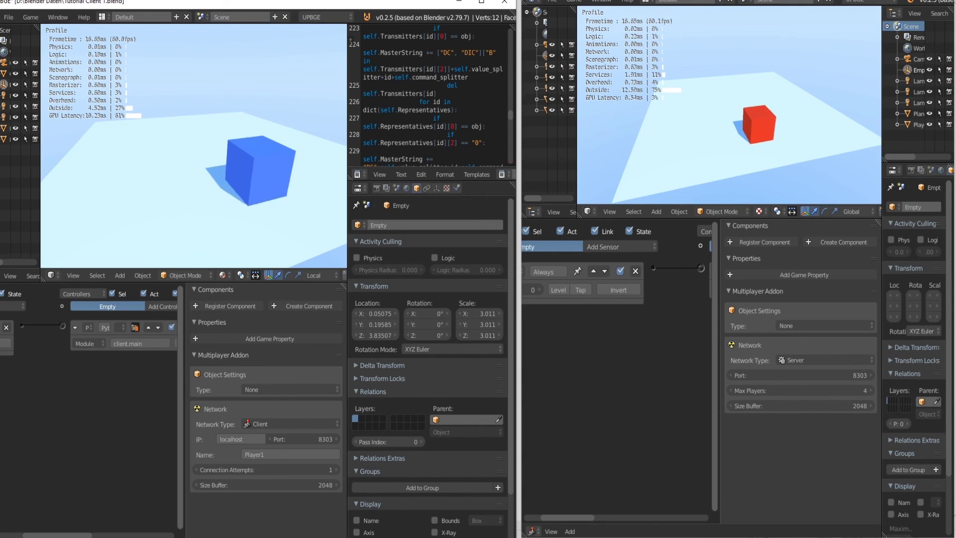
{"action": "key", "text": "w"}
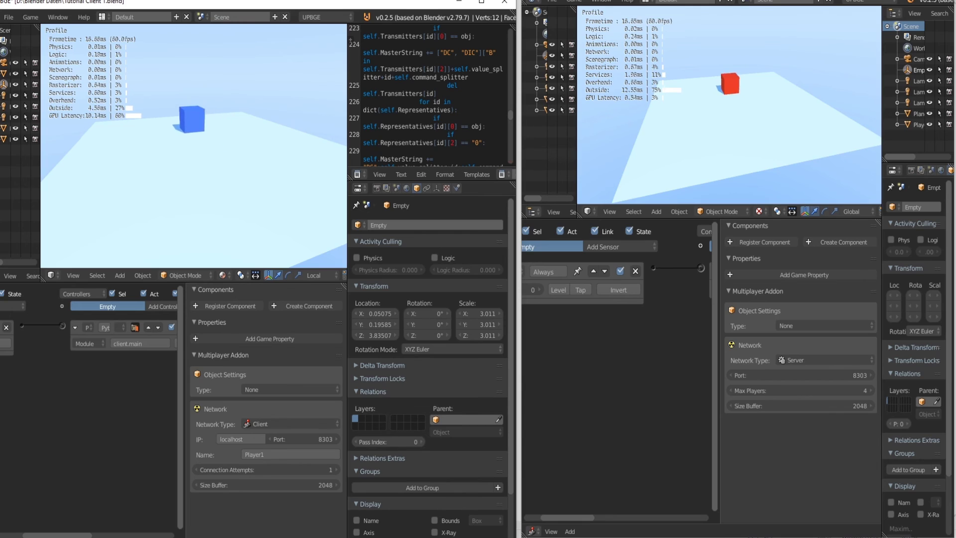
{"action": "key", "text": "s"}
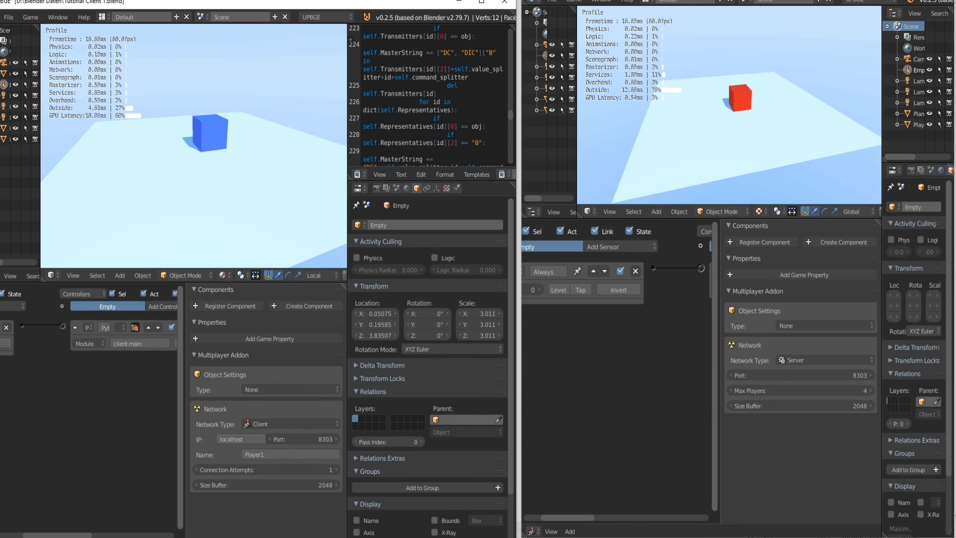
{"action": "key", "text": "s"}
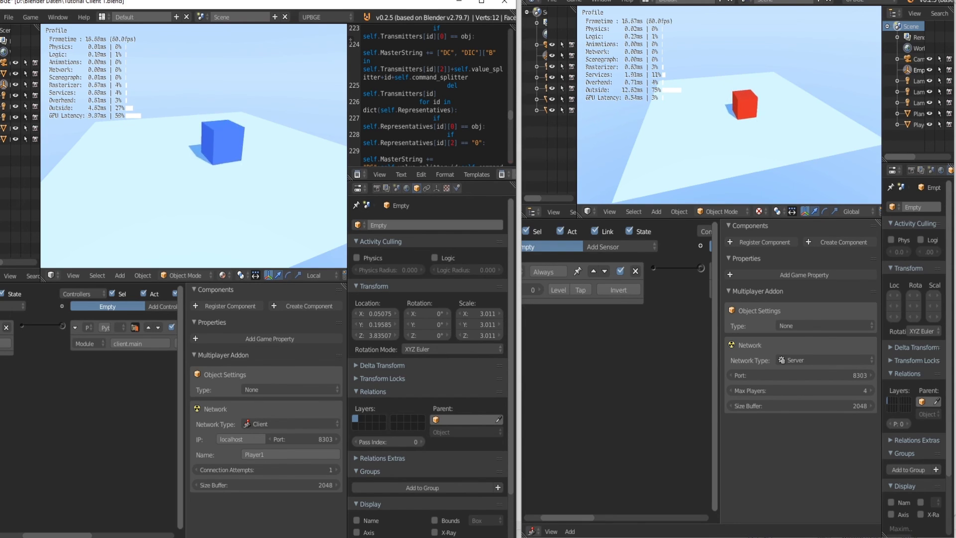
{"action": "key", "text": "w"}
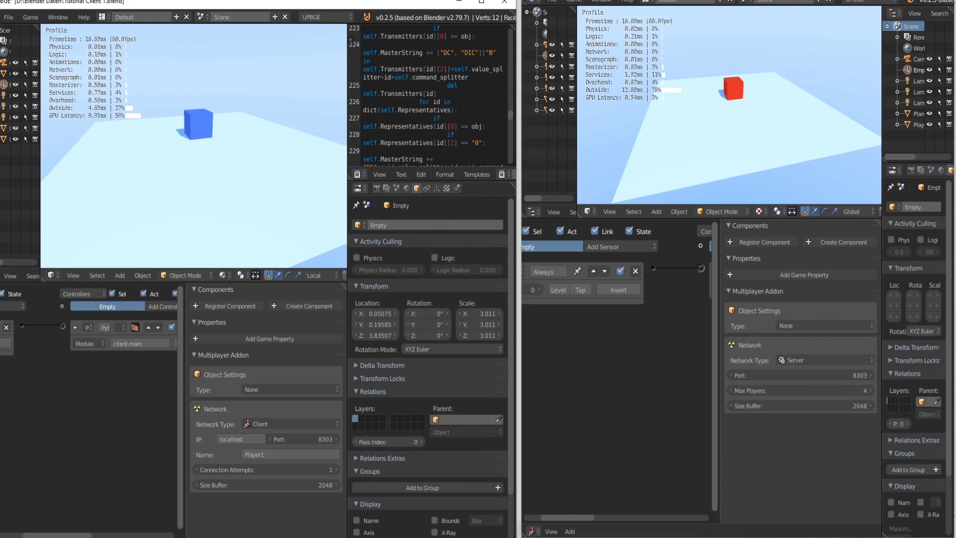
{"action": "key", "text": "s"}
{"action": "key", "text": "s"}
{"action": "key", "text": "w"}
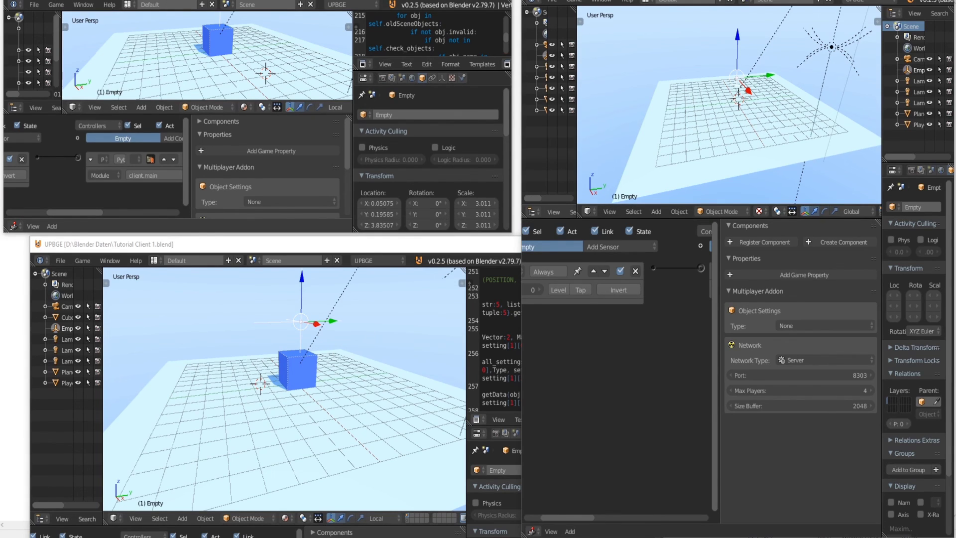
Start the games in the server, the first client and the second client windows
{"action": "left_click", "coordinate": [735, 126]}
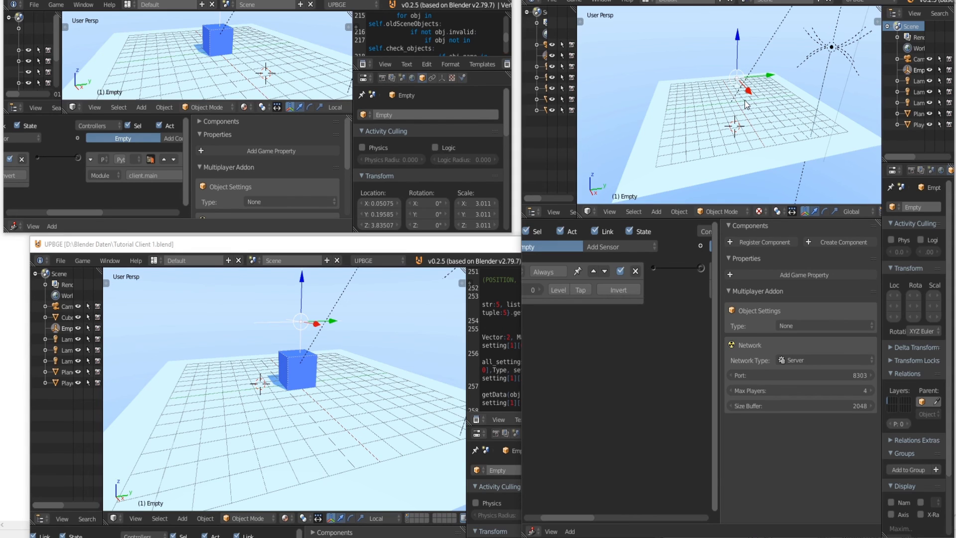
{"action": "key", "text": "p"}
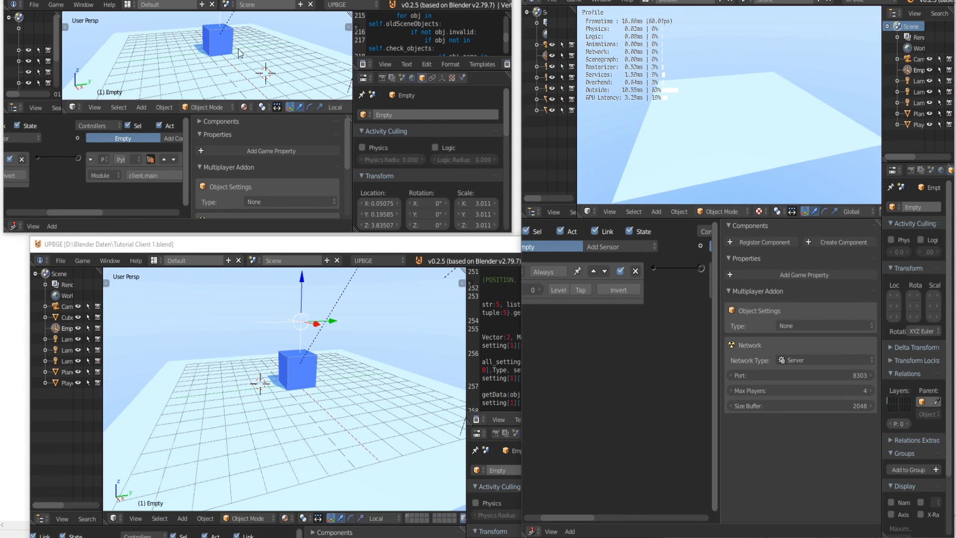
{"action": "key", "text": "p"}
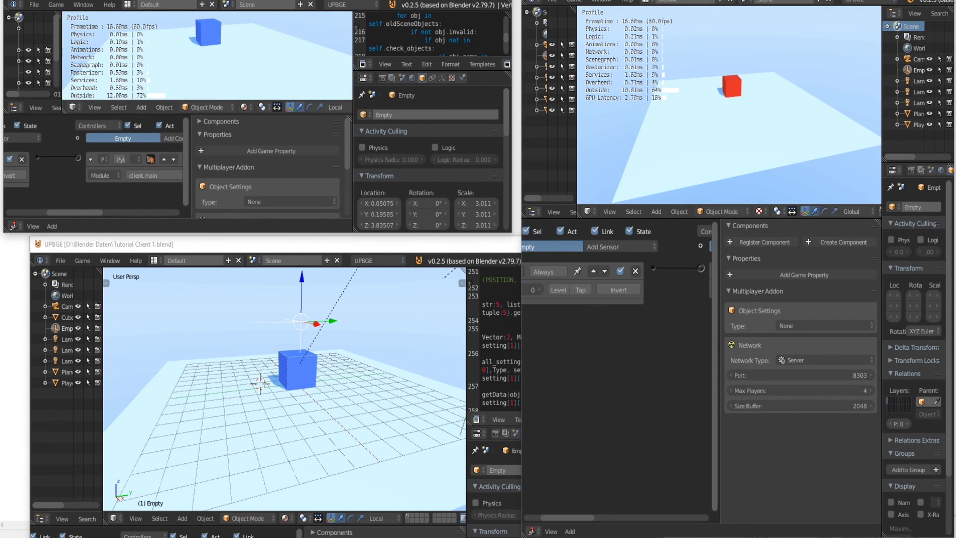
{"action": "left_click", "coordinate": [216, 343]}
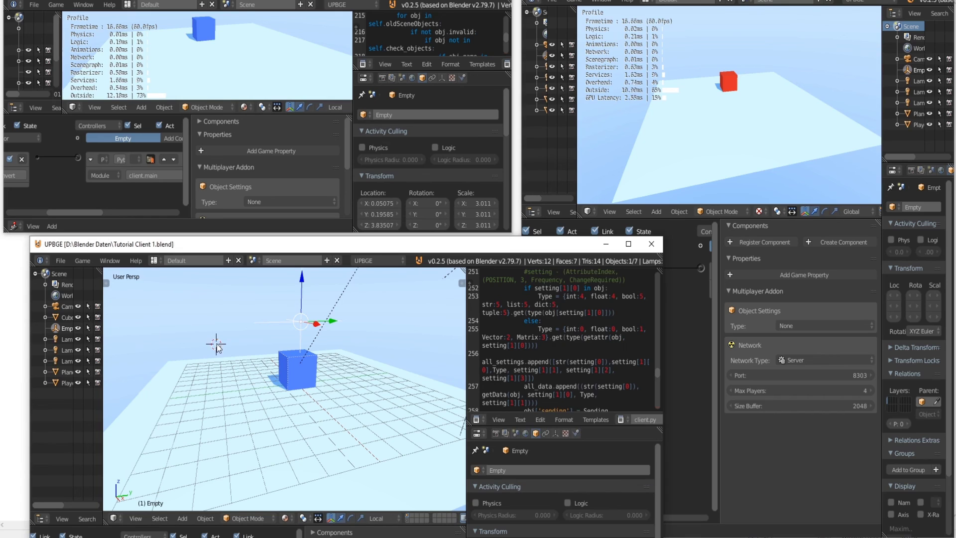
{"action": "key", "text": "p"}
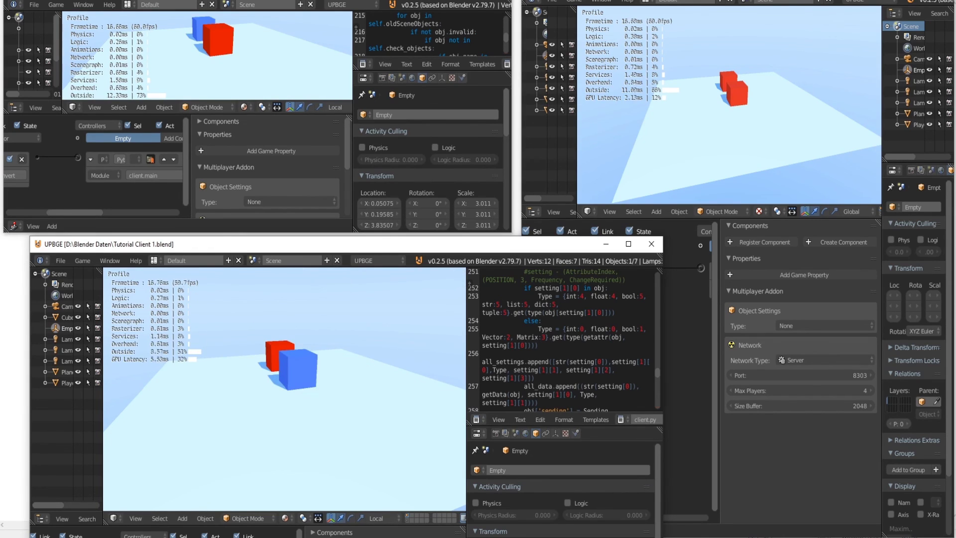
Move the second client's blue cube back and forth toward the red cube with W and S
{"action": "key", "text": "s"}
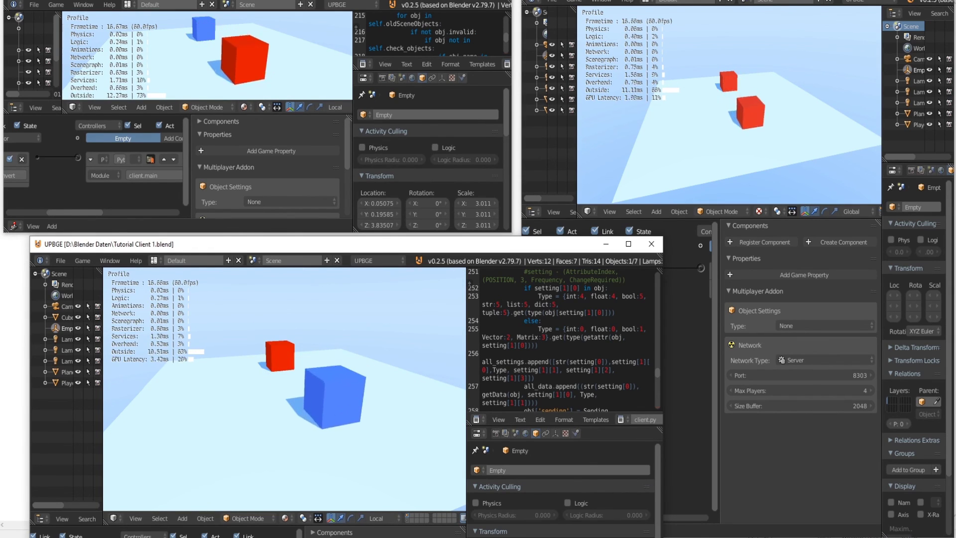
{"action": "key", "text": "w"}
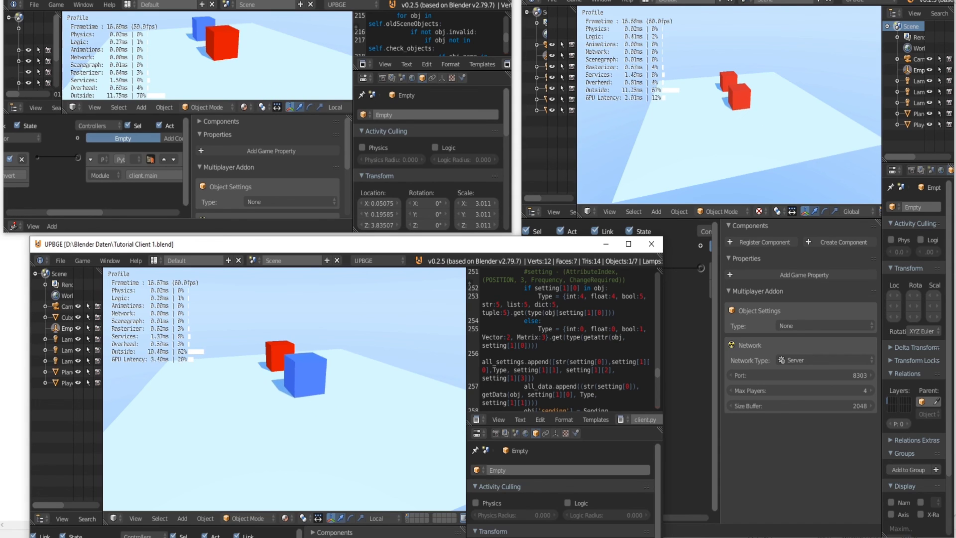
{"action": "key", "text": "s"}
{"action": "key", "text": "w"}
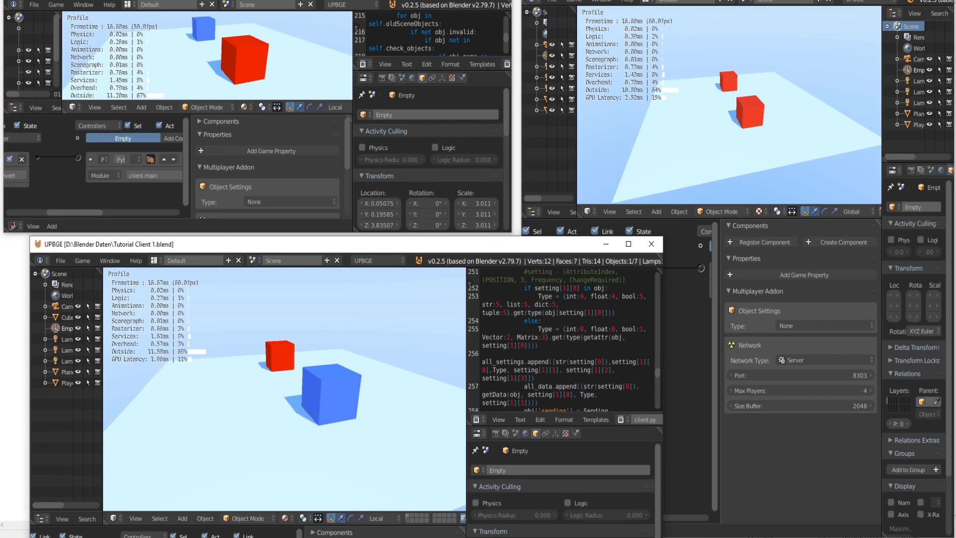
{"action": "key", "text": "w"}
{"action": "key", "text": "s"}
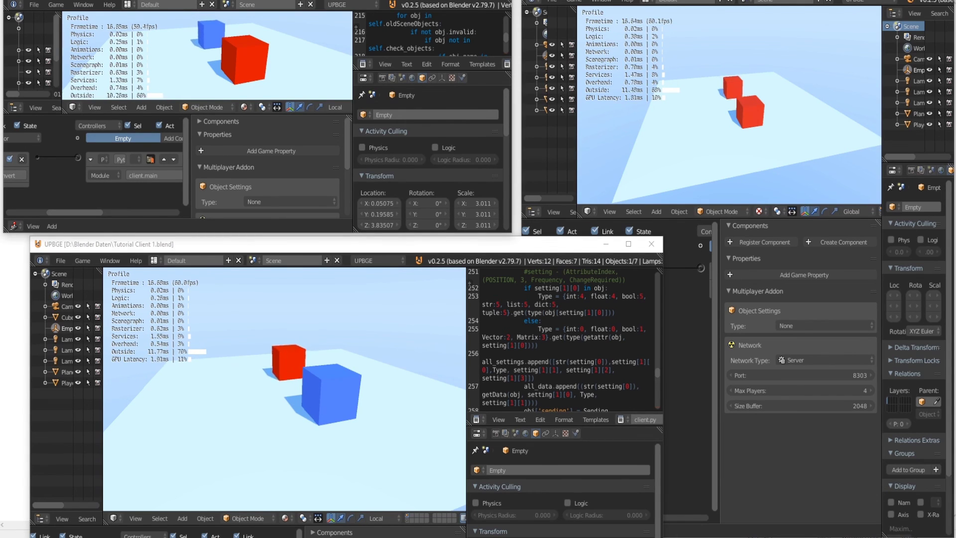
{"action": "key", "text": "w"}
{"action": "key", "text": "s"}
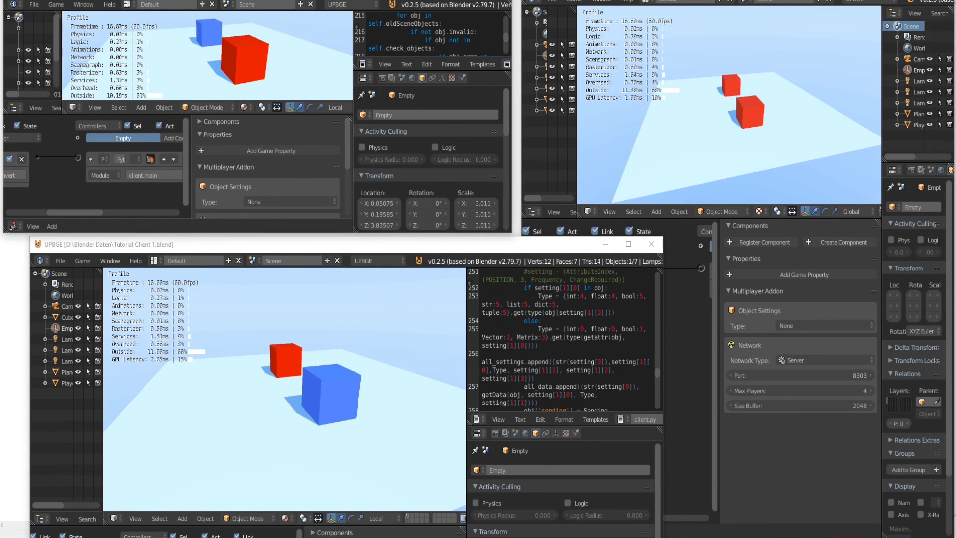
{"action": "key", "text": "w"}
{"action": "key", "text": "s"}
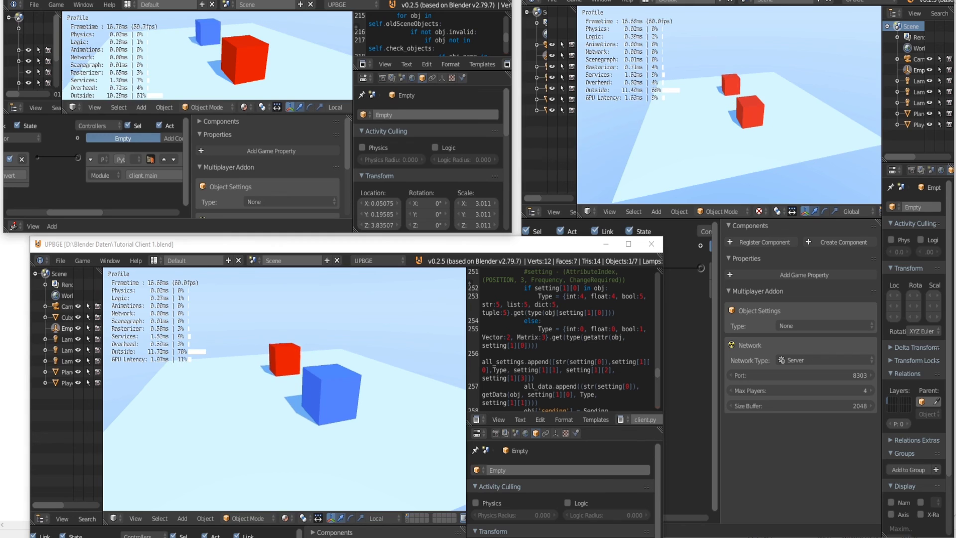
{"action": "key", "text": "w"}
Push the blue cube against the red cube repeatedly, backing it away each time
{"action": "key", "text": "s"}
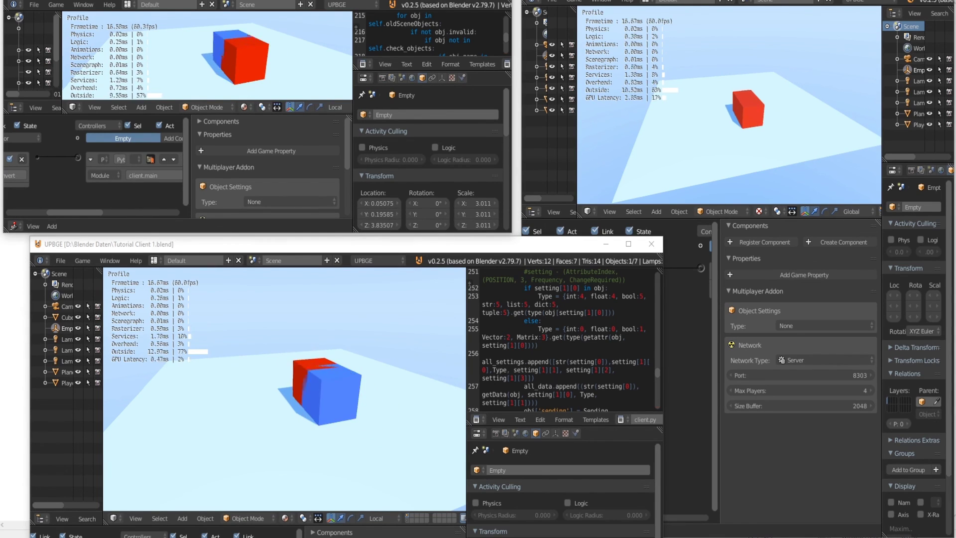
{"action": "key", "text": "w"}
{"action": "key", "text": "s"}
{"action": "key", "text": "w"}
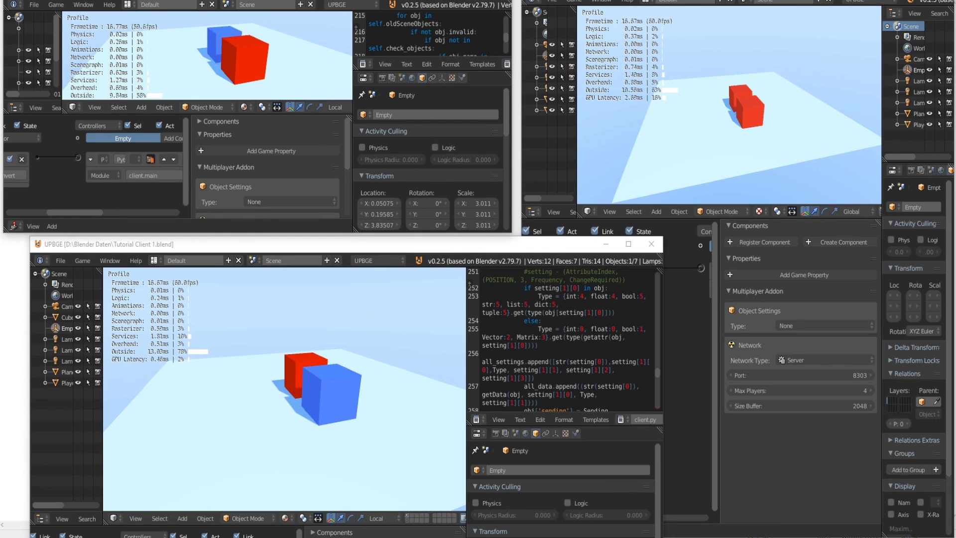
{"action": "key", "text": "w"}
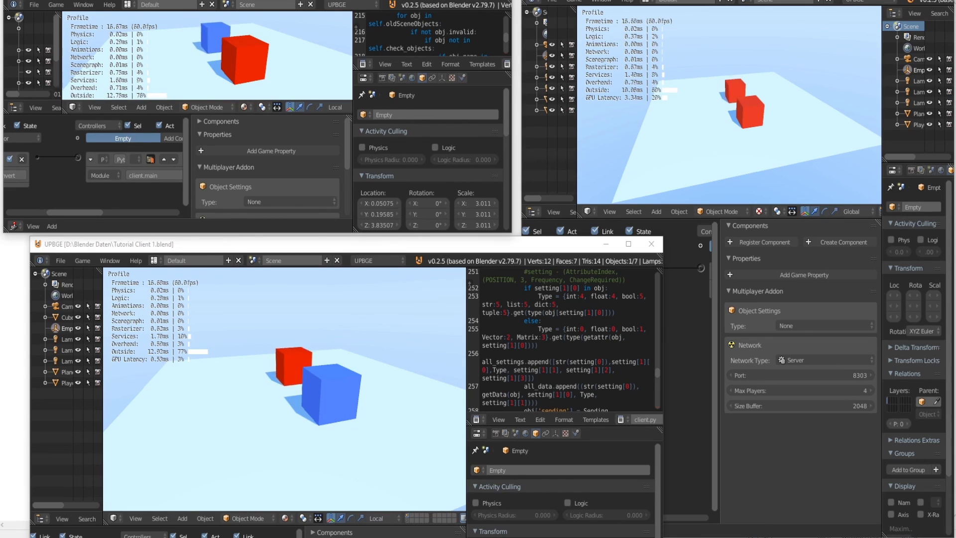
{"action": "key", "text": "s"}
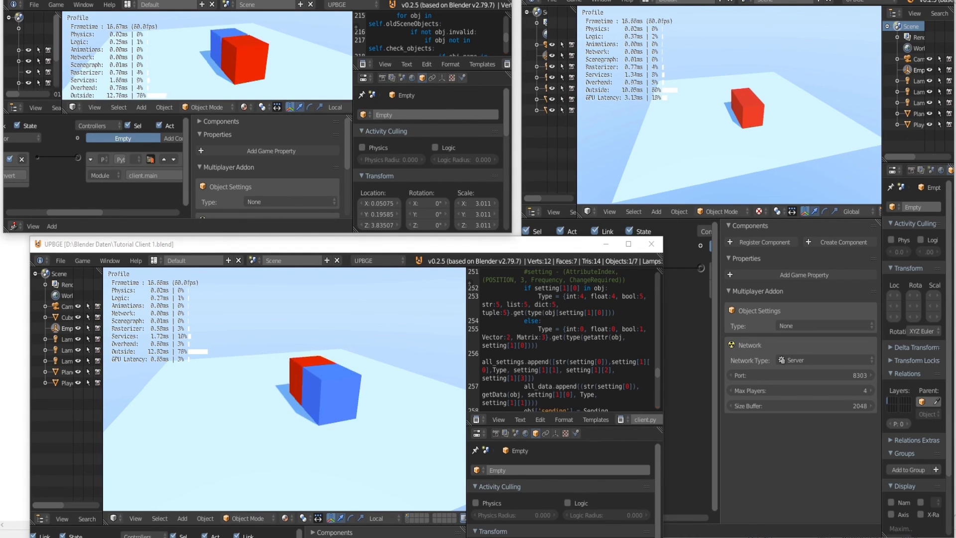
{"action": "key", "text": "w"}
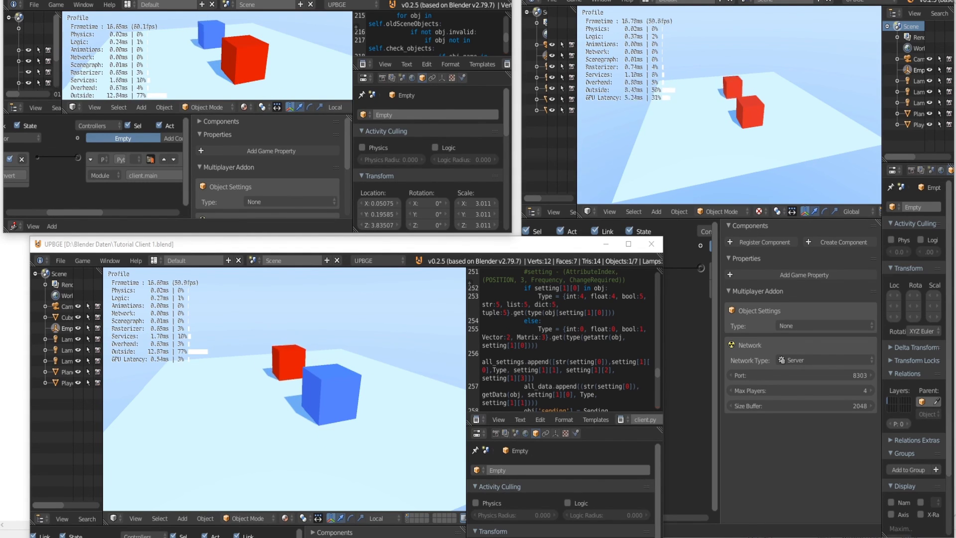
{"action": "key", "text": "s"}
{"action": "key", "text": "s"}
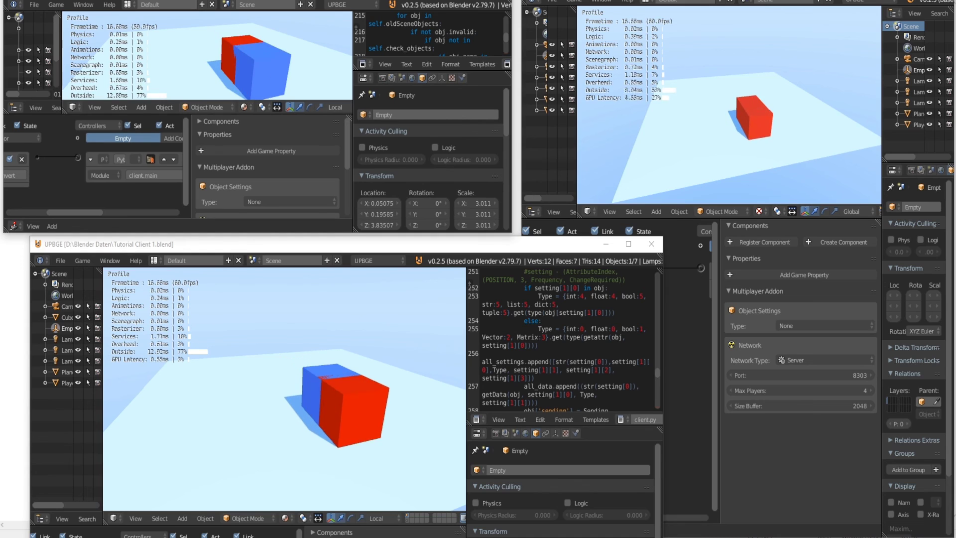
{"action": "key", "text": "w"}
{"action": "key", "text": "w"}
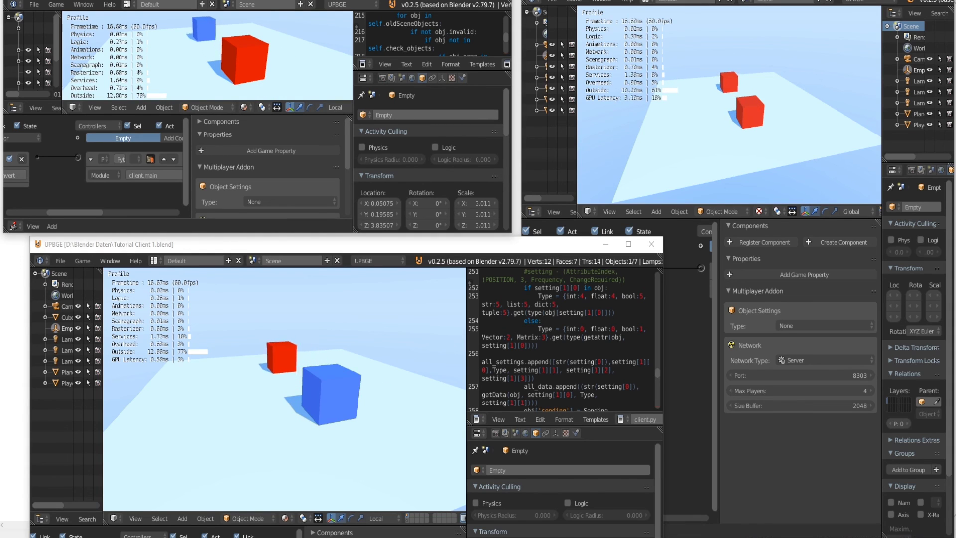